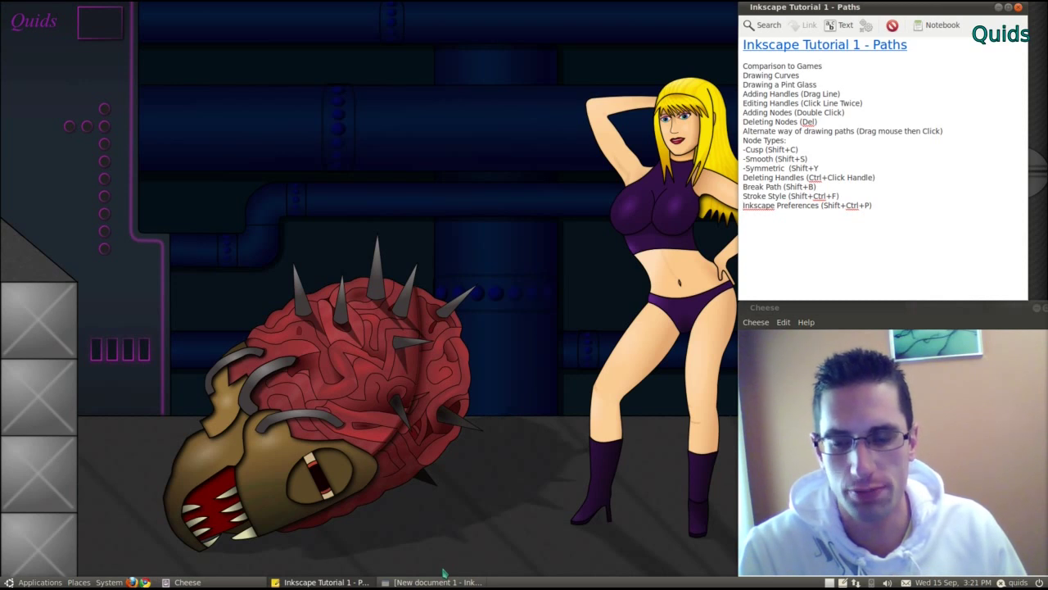
Step: Bring the blank 'New document 1' Inkscape window in front of the game artwork
{"action": "left_click", "coordinate": [443, 578]}
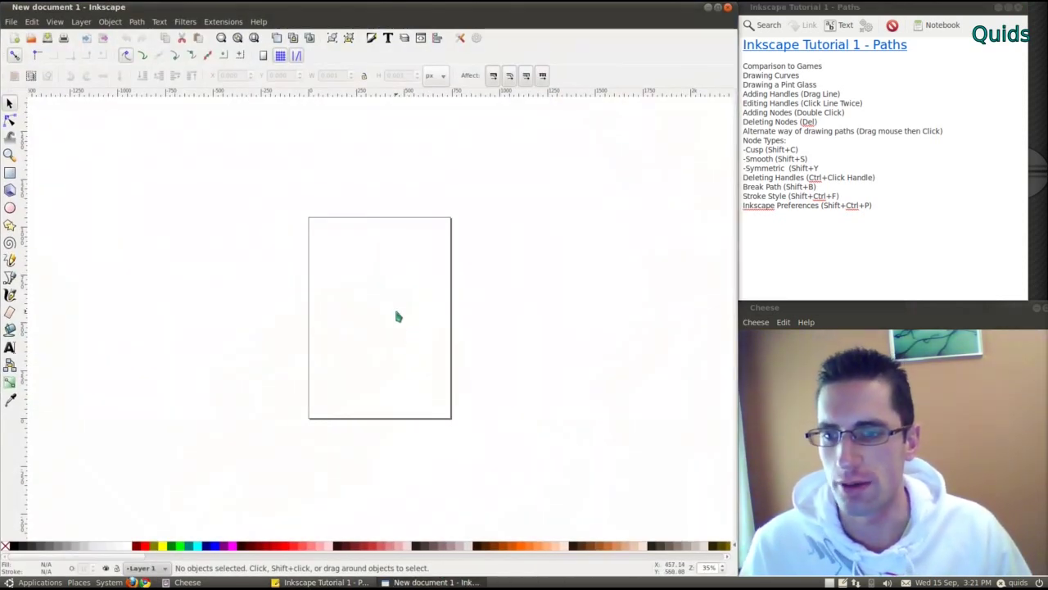
Step: Zoom the canvas to about 99% and centre the empty page in view
{"action": "key", "text": "ctrl"}
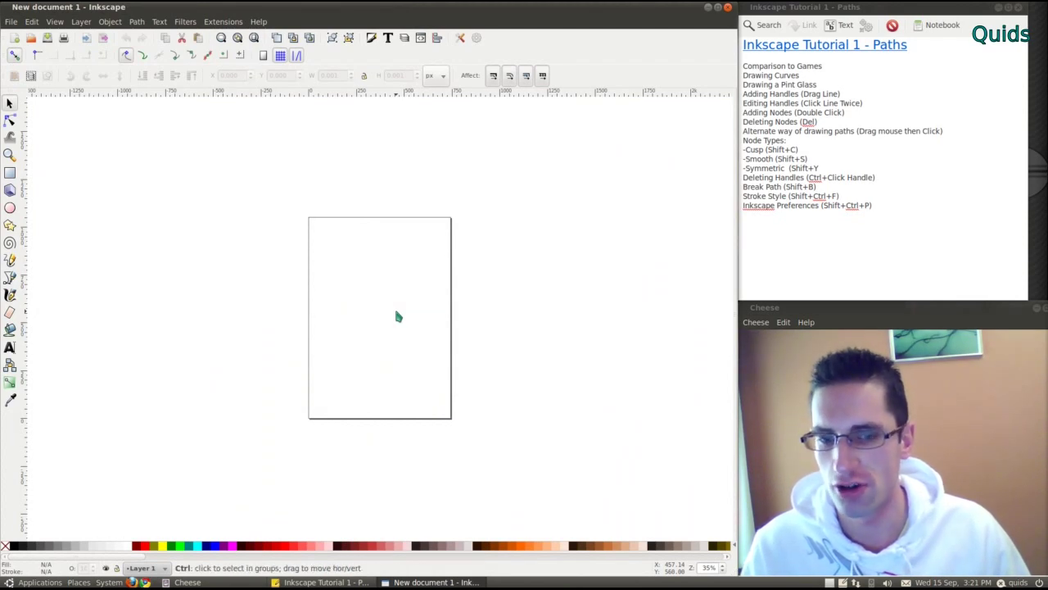
{"action": "scroll", "coordinate": [397, 316], "scroll_direction": "up", "scroll_amount": 3}
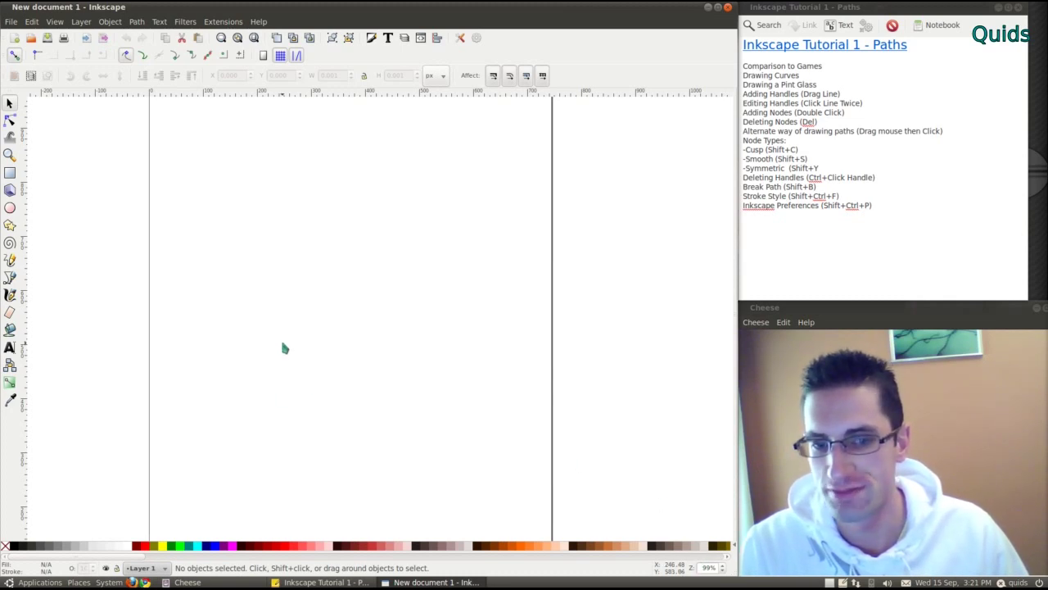
{"action": "scroll", "coordinate": [280, 363], "scroll_direction": "up", "scroll_amount": 2}
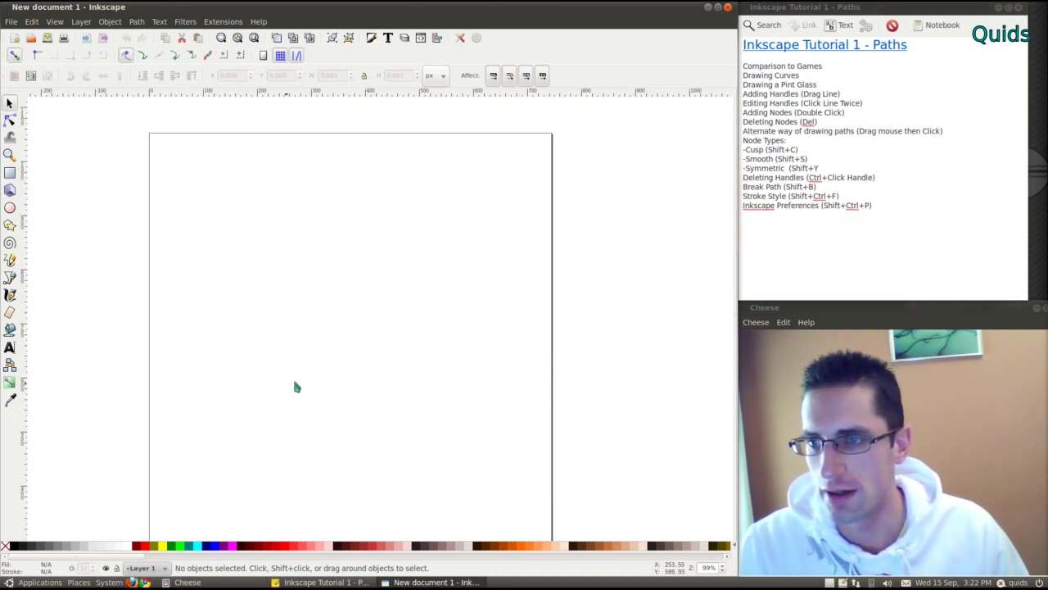
{"action": "scroll", "coordinate": [292, 265], "scroll_direction": "down", "scroll_amount": 2}
{"action": "scroll", "coordinate": [316, 274], "scroll_direction": "left", "scroll_amount": 1}
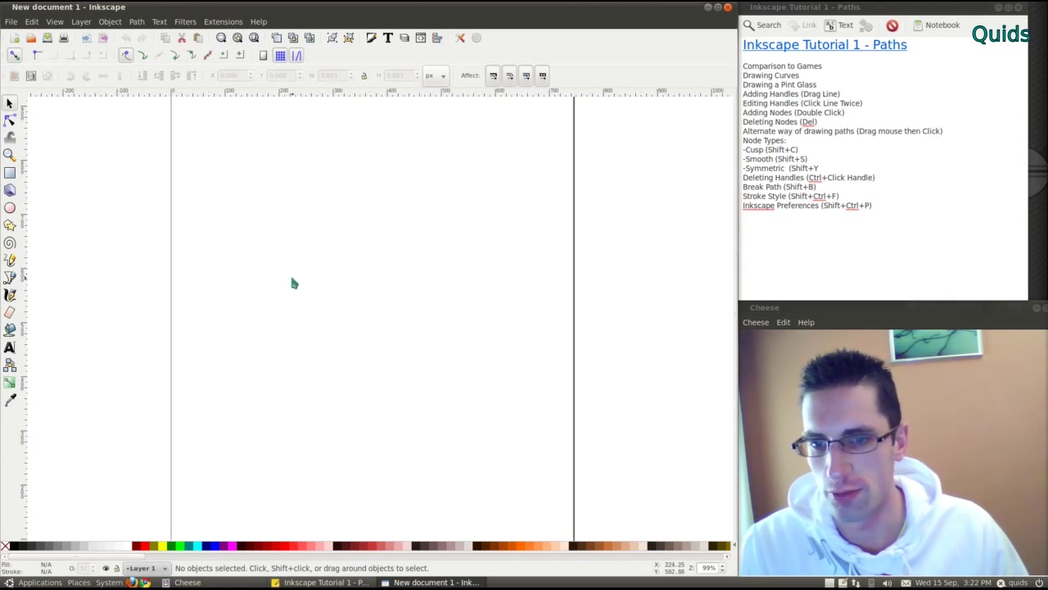
{"action": "scroll", "coordinate": [290, 281], "scroll_direction": "right", "scroll_amount": 1}
{"action": "scroll", "coordinate": [295, 282], "scroll_direction": "left", "scroll_amount": 1}
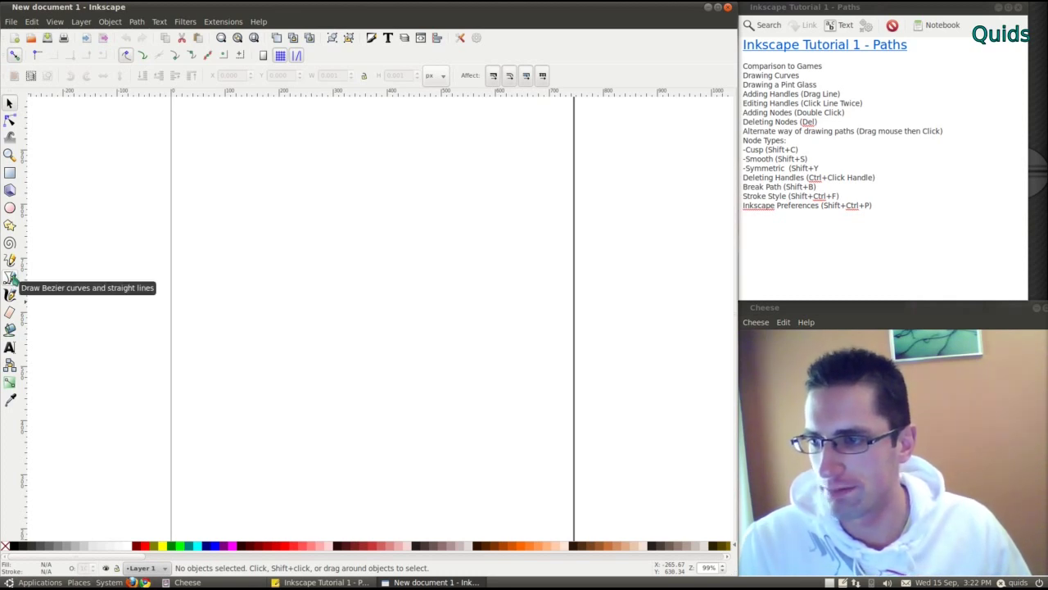
Step: Draw a bent multi-segment open path with the Bezier tool
{"action": "left_click", "coordinate": [11, 279]}
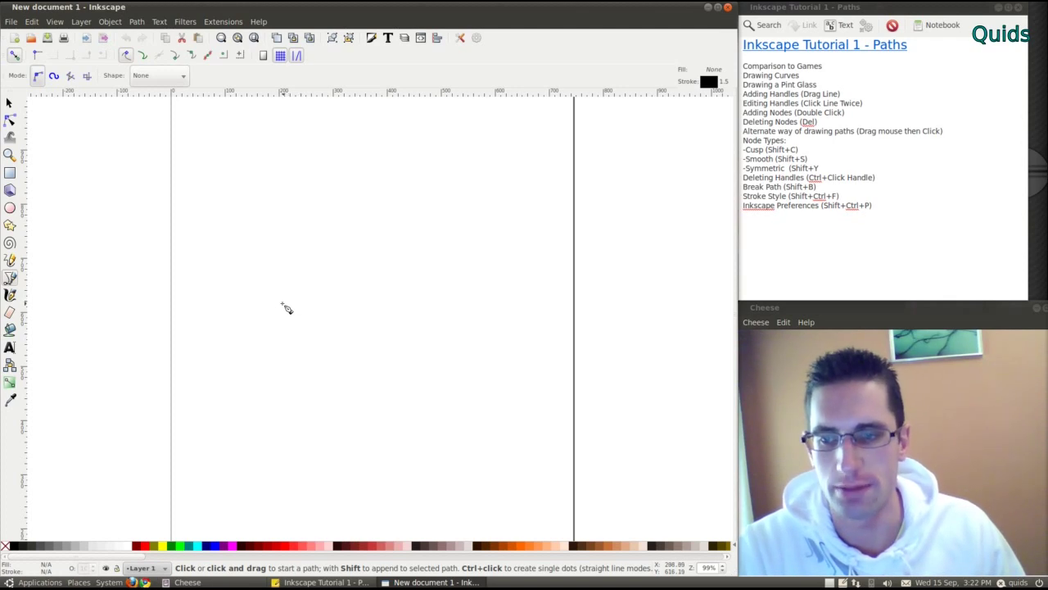
{"action": "left_click", "coordinate": [274, 303]}
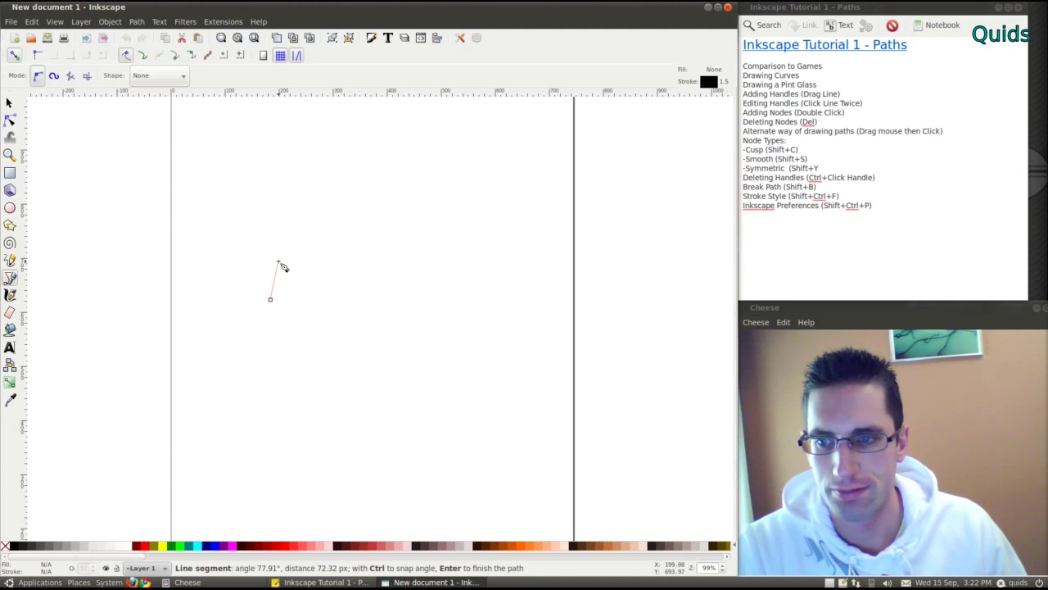
{"action": "left_click_drag", "start_coordinate": [304, 222], "coordinate": [323, 217]}
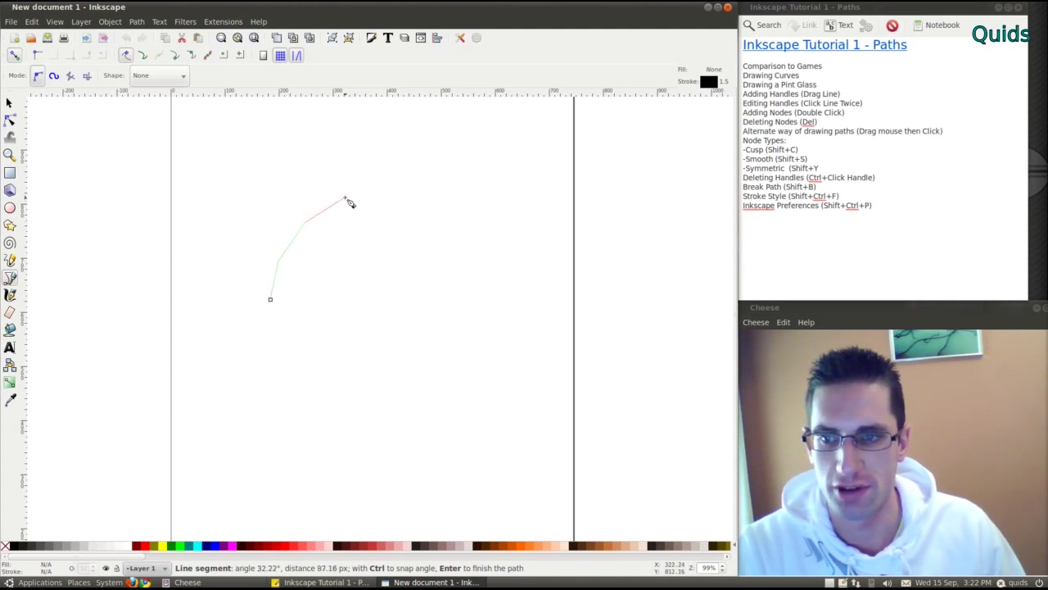
{"action": "left_click", "coordinate": [345, 198]}
{"action": "double_click", "coordinate": [375, 198]}
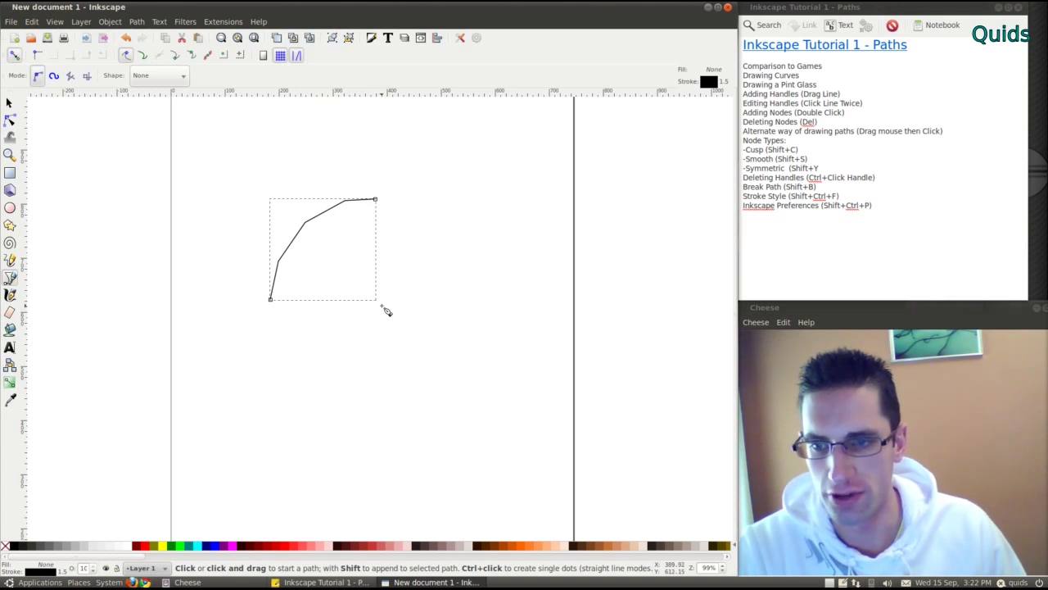
Step: Add a second bent stroke to the right and a straight diagonal line below
{"action": "left_click", "coordinate": [382, 305]}
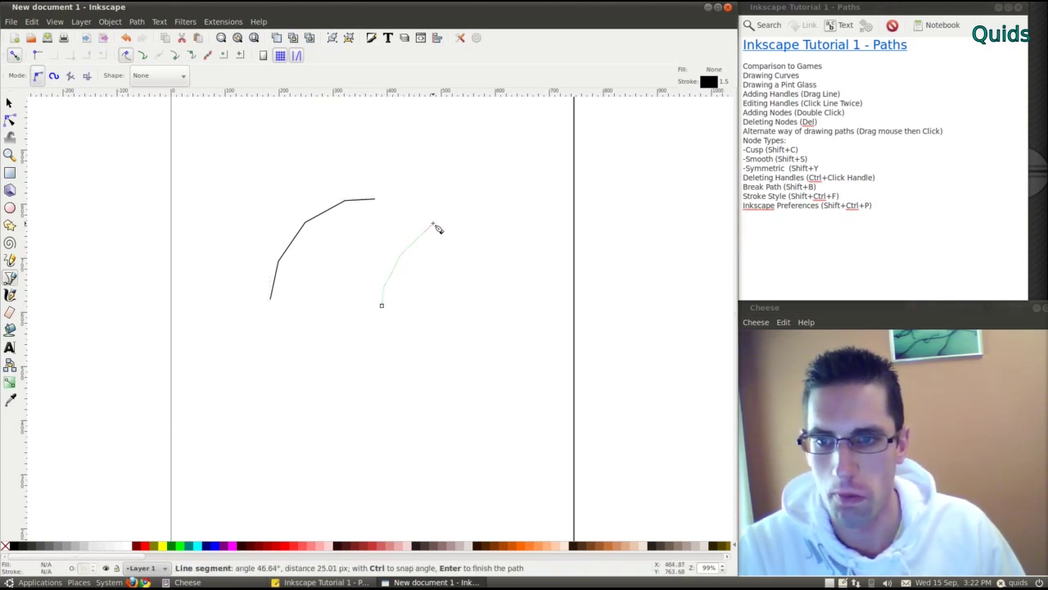
{"action": "left_click", "coordinate": [468, 215]}
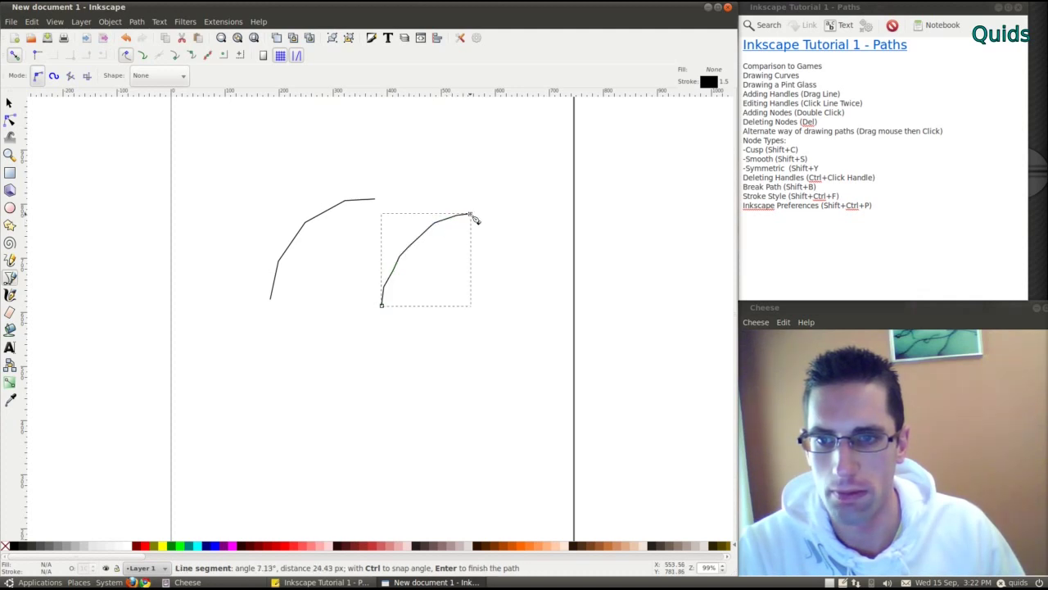
{"action": "key", "text": "Return"}
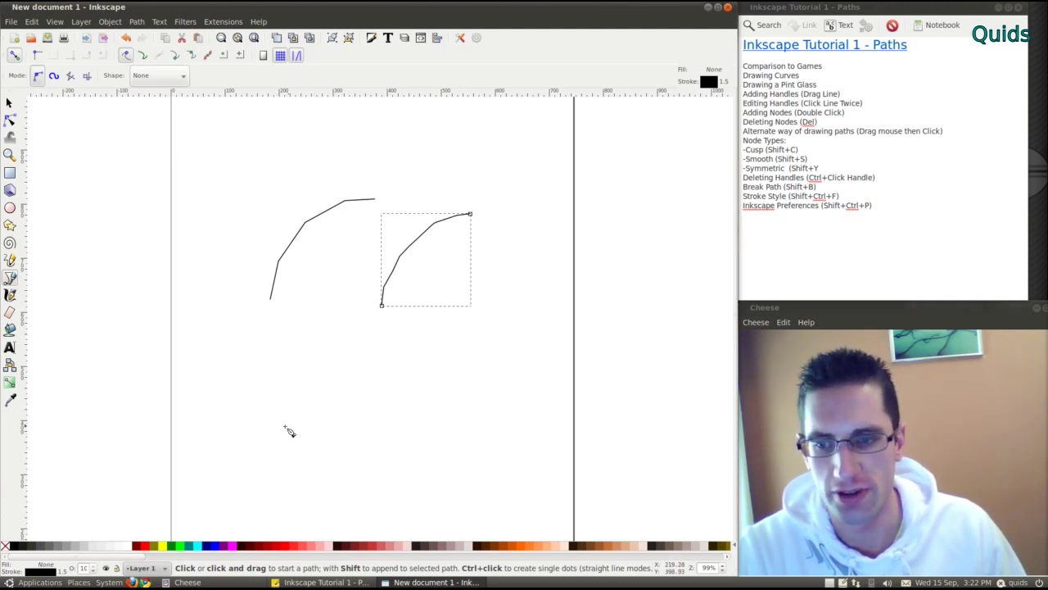
{"action": "left_click", "coordinate": [284, 426]}
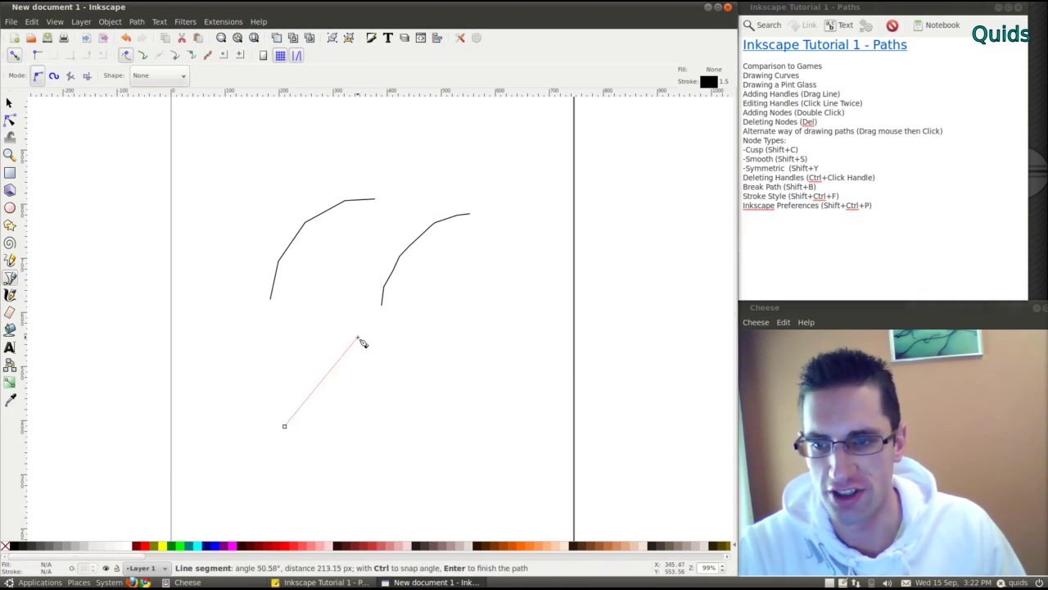
{"action": "double_click", "coordinate": [365, 336]}
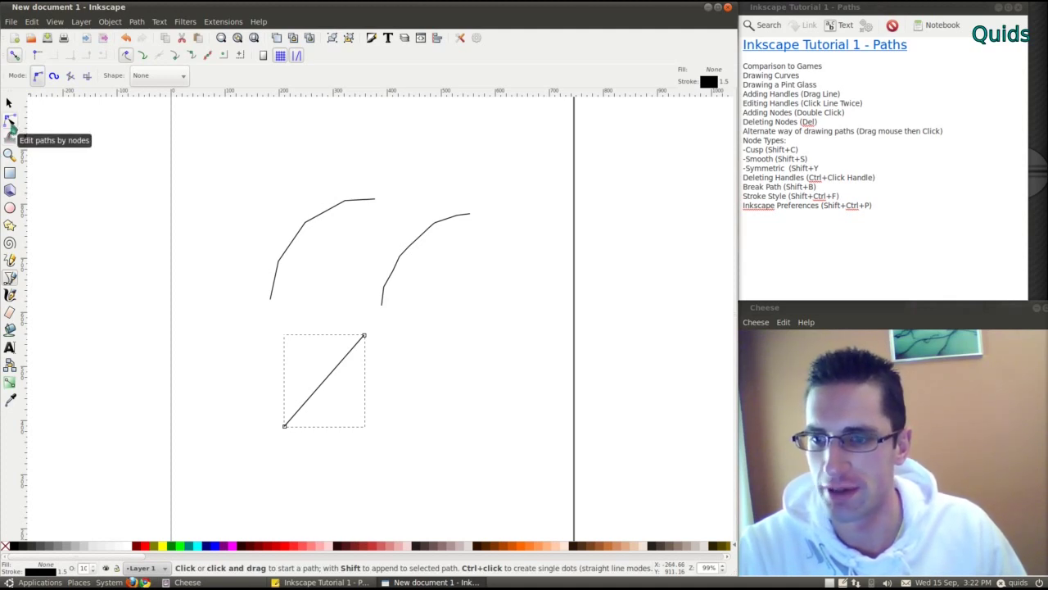
Step: Bend the diagonal line into an S-curve by dragging it and its node handles
{"action": "left_click", "coordinate": [9, 121]}
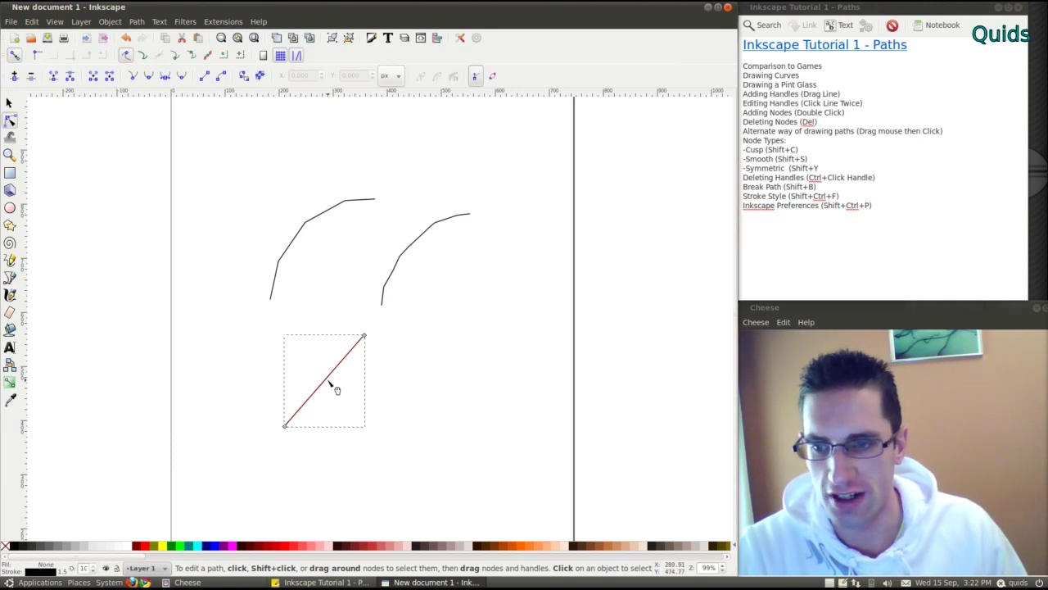
{"action": "left_click_drag", "start_coordinate": [330, 383], "coordinate": [307, 365]}
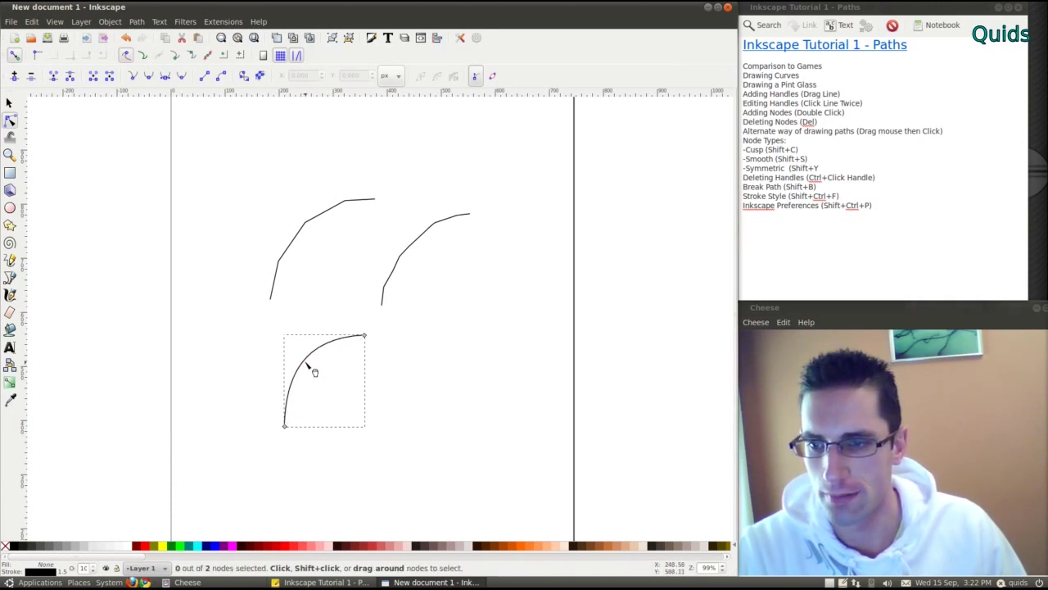
{"action": "left_click", "coordinate": [336, 464]}
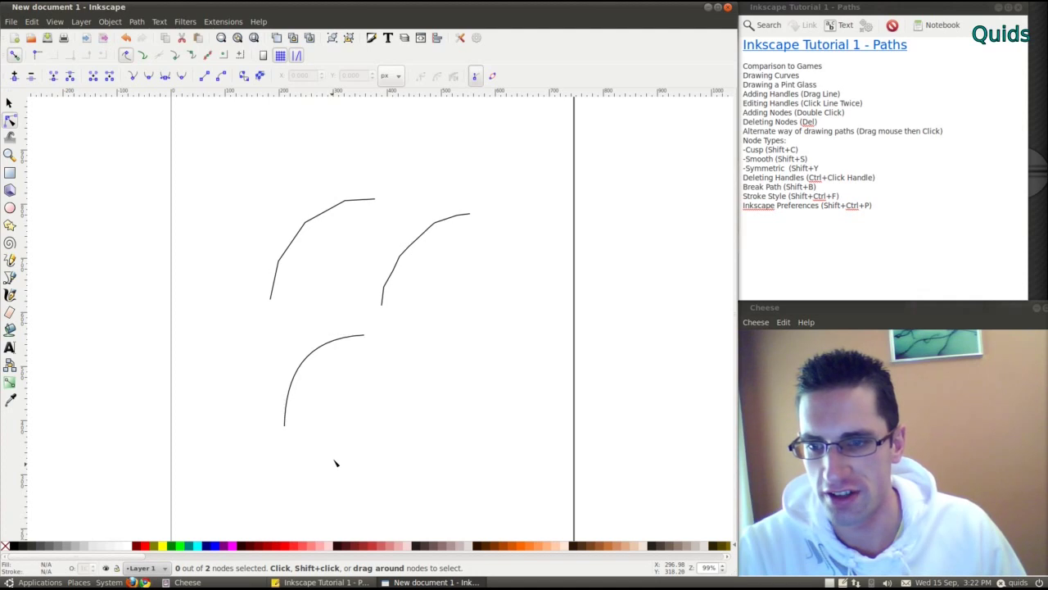
{"action": "left_click", "coordinate": [305, 366]}
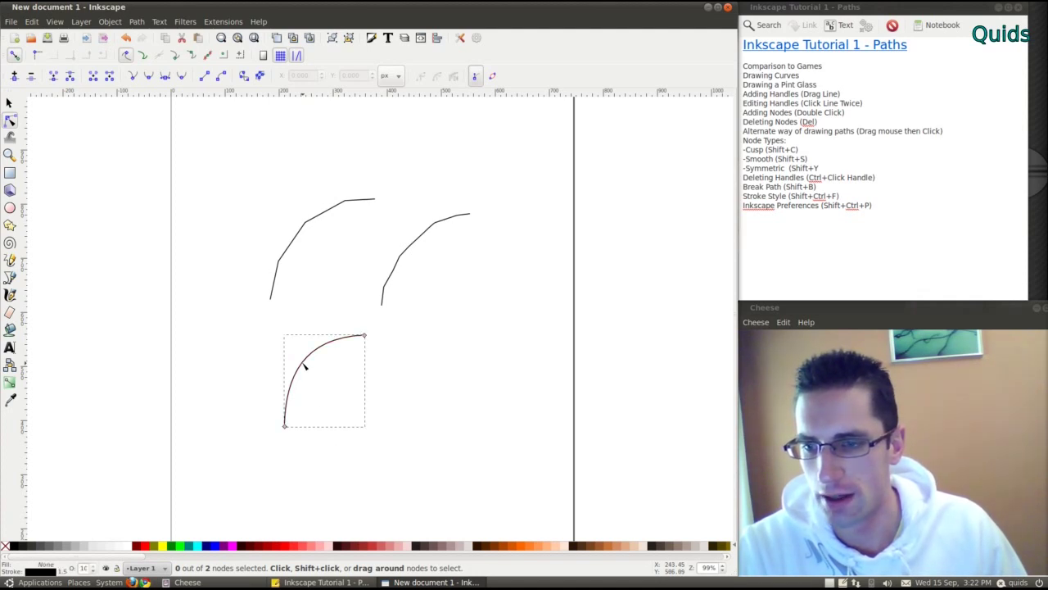
{"action": "left_click", "coordinate": [305, 366]}
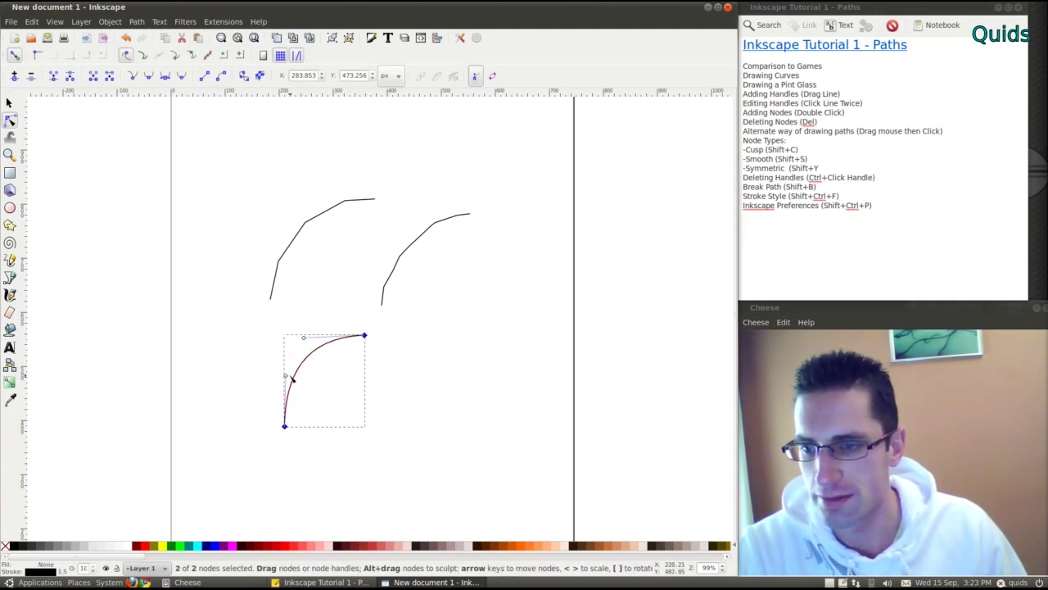
{"action": "left_click_drag", "start_coordinate": [286, 375], "coordinate": [354, 424]}
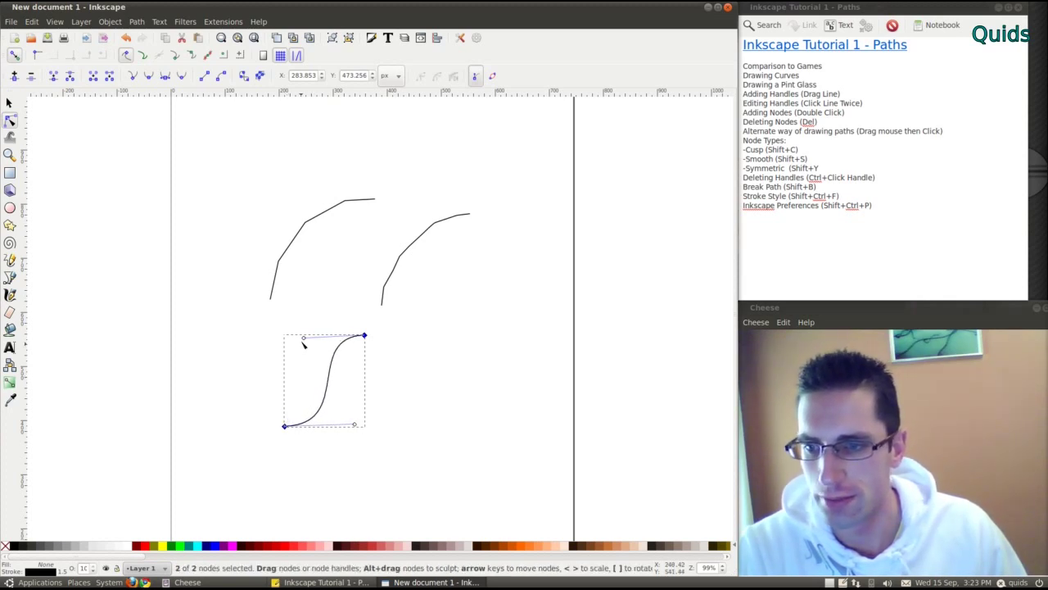
{"action": "left_click_drag", "start_coordinate": [303, 343], "coordinate": [326, 346]}
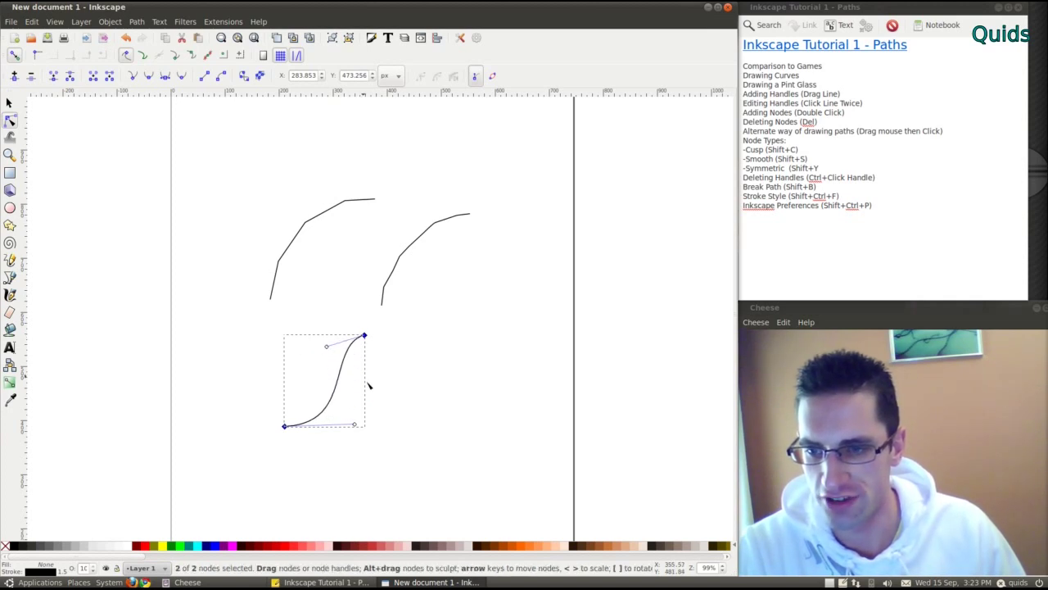
{"action": "left_click_drag", "start_coordinate": [355, 426], "coordinate": [309, 420]}
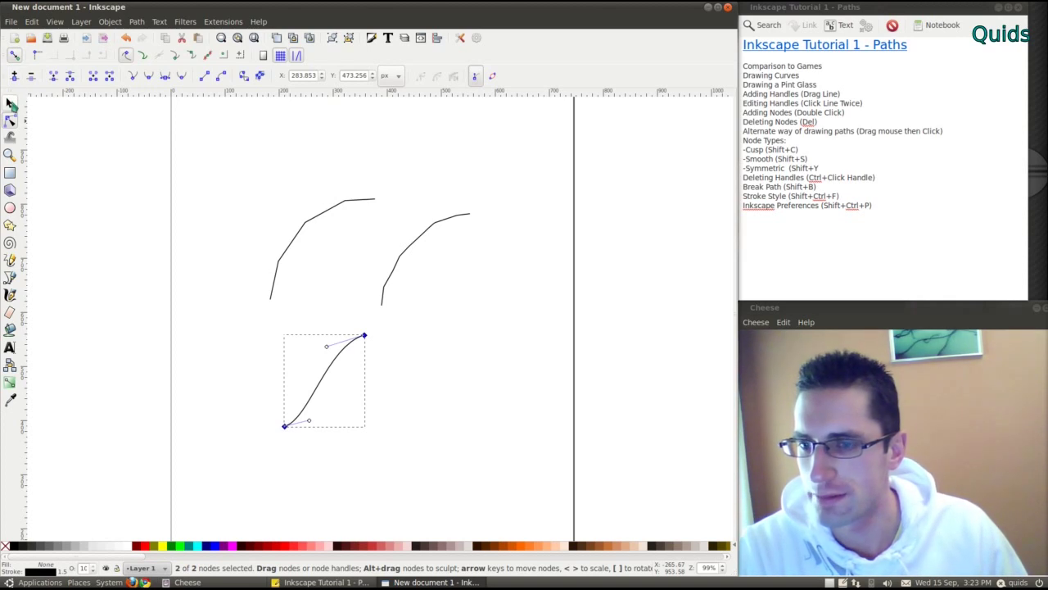
Step: Select all three paths and delete them, leaving the page empty
{"action": "left_click", "coordinate": [10, 102]}
{"action": "left_click_drag", "start_coordinate": [202, 146], "coordinate": [547, 471]}
{"action": "key", "text": "Delete"}
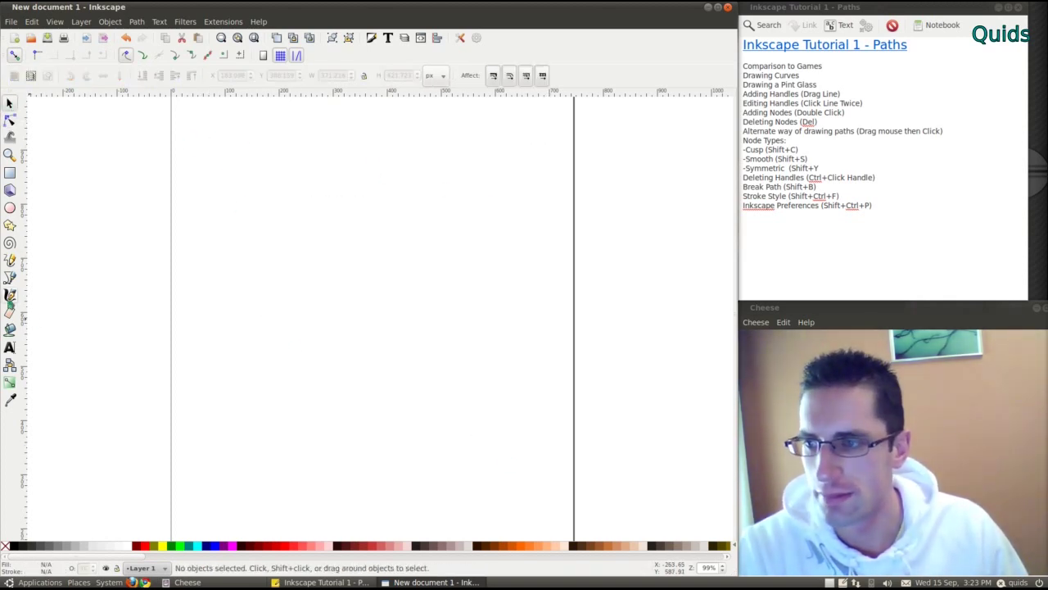
Step: Draw a closed four-sided cup outline, wider at the top than the bottom
{"action": "left_click", "coordinate": [9, 277]}
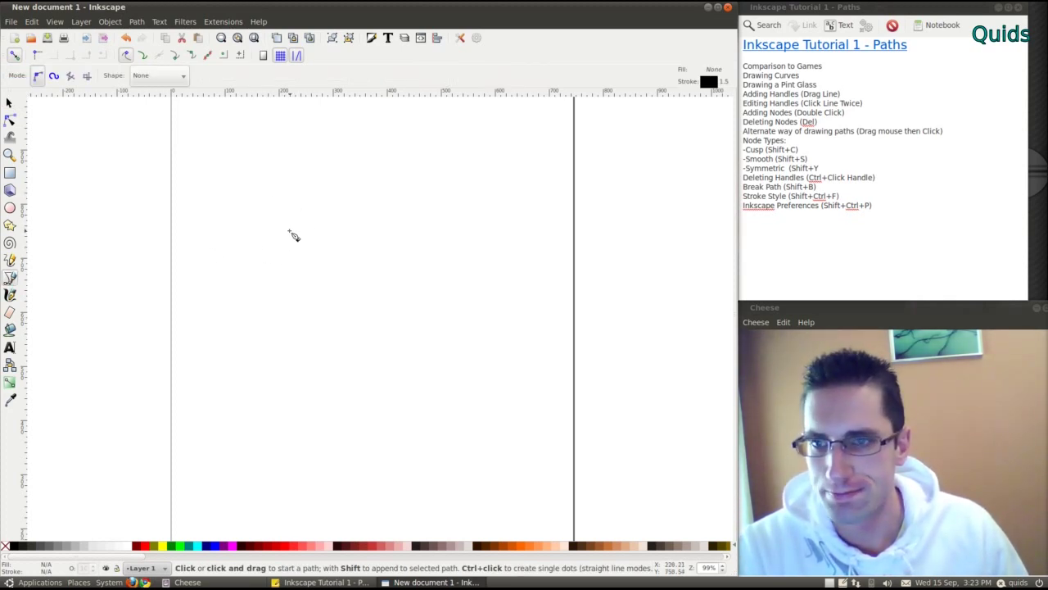
{"action": "left_click", "coordinate": [291, 234]}
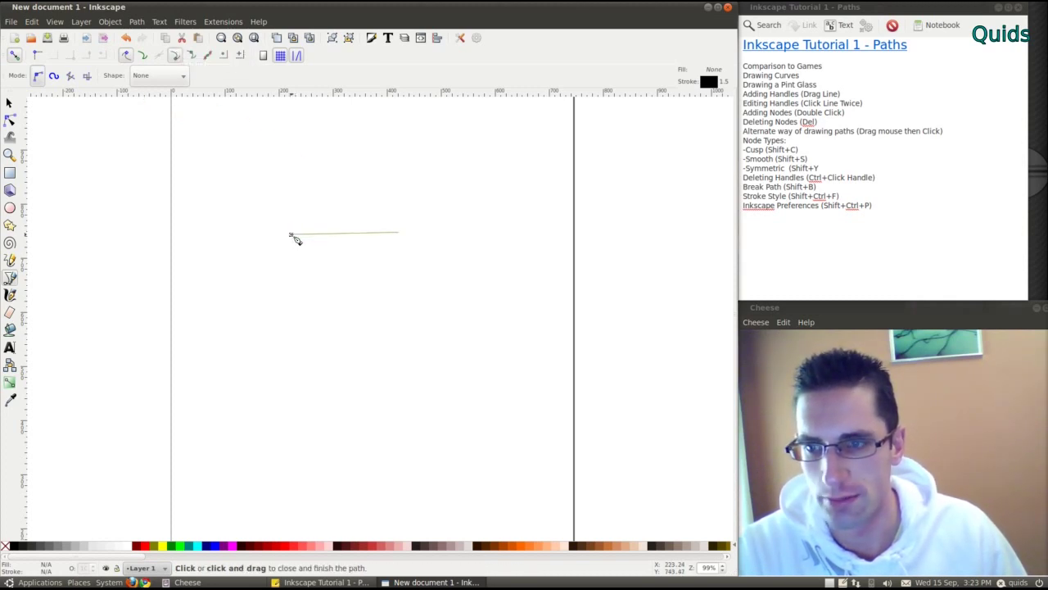
{"action": "left_click", "coordinate": [292, 235]}
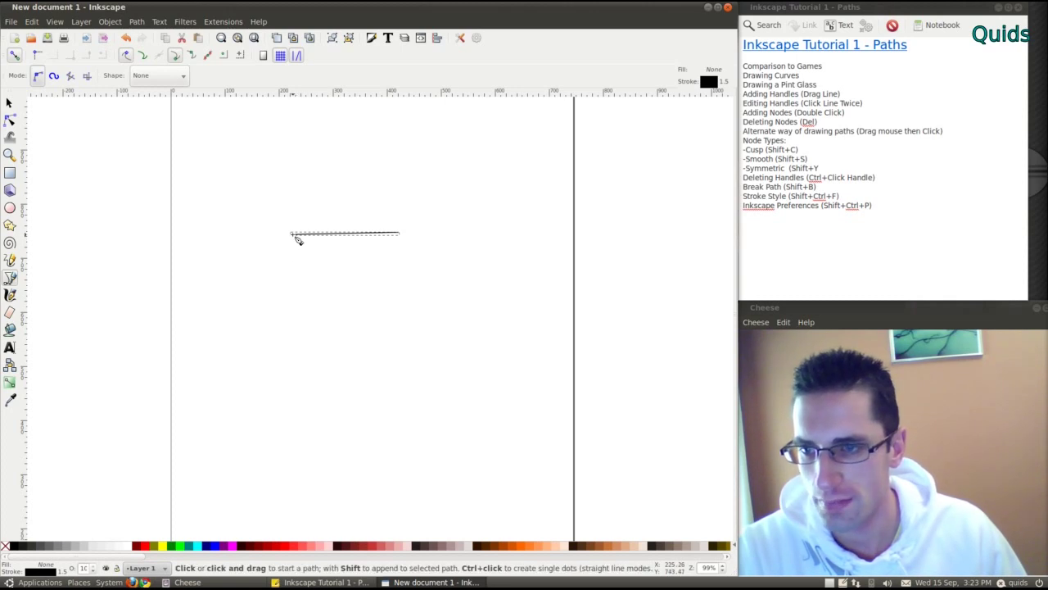
{"action": "left_click", "coordinate": [296, 239]}
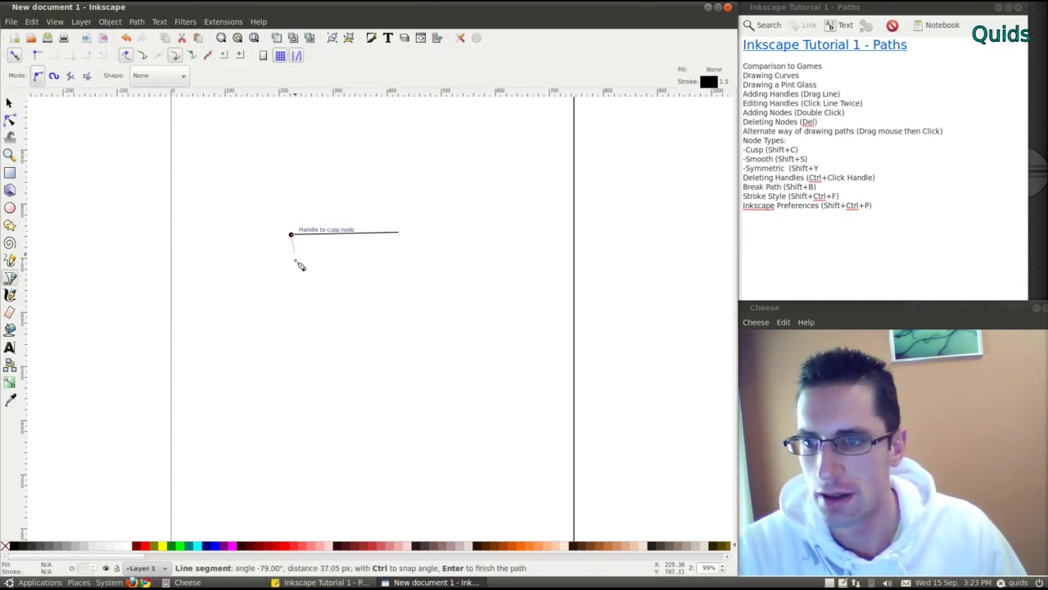
{"action": "left_click", "coordinate": [296, 369]}
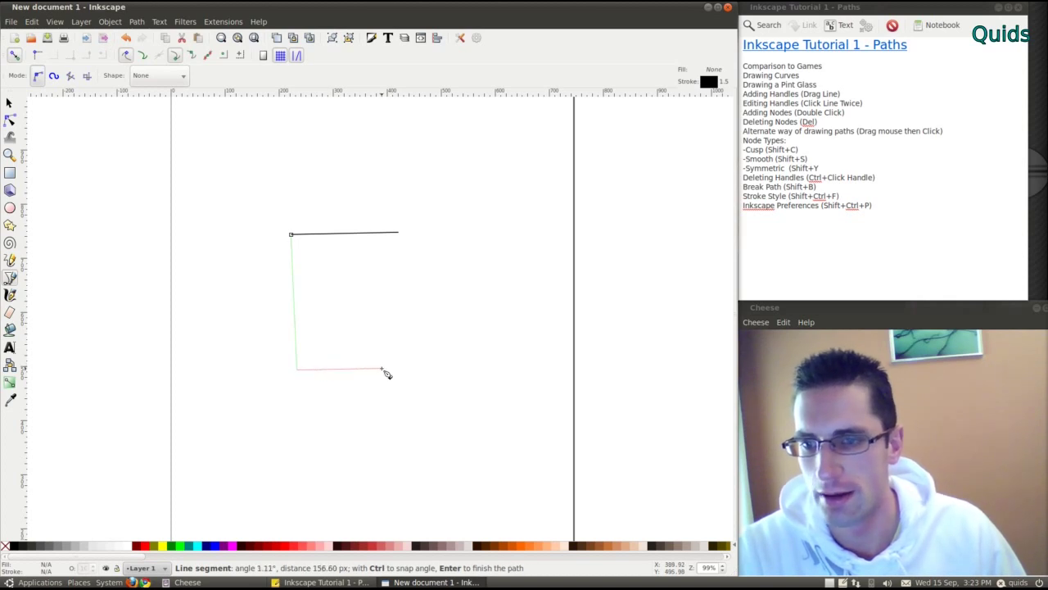
{"action": "left_click", "coordinate": [382, 369]}
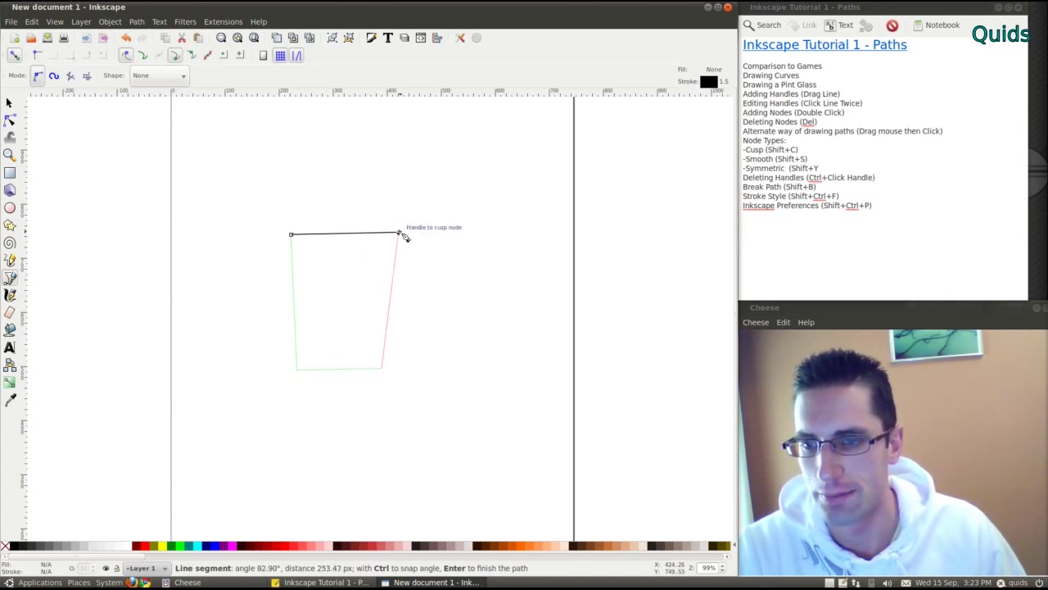
{"action": "left_click", "coordinate": [399, 234]}
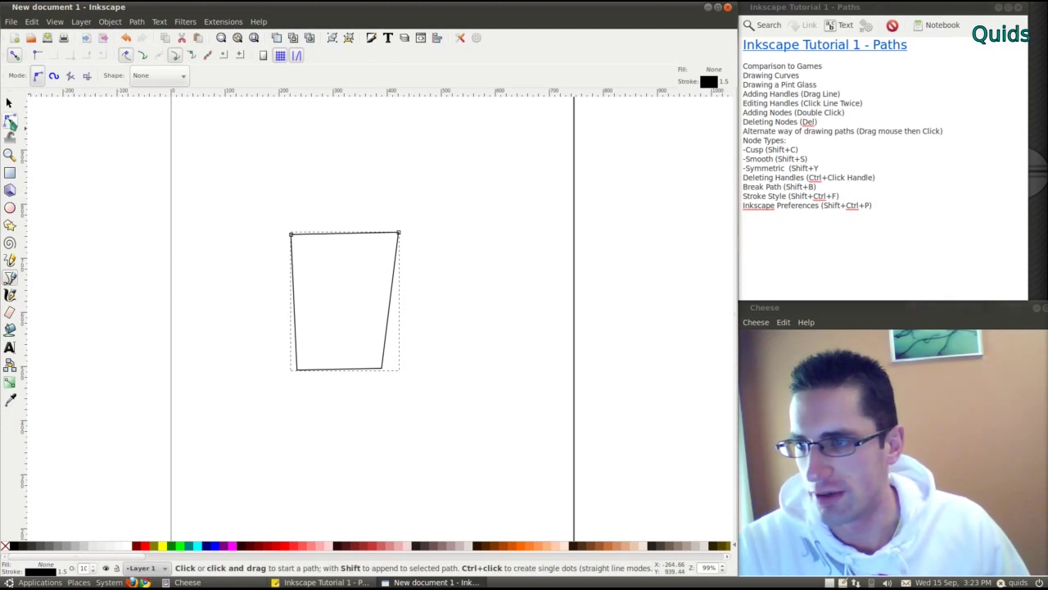
Step: Bend the cup's straight top edge into lower and upper arcs
{"action": "left_click", "coordinate": [10, 121]}
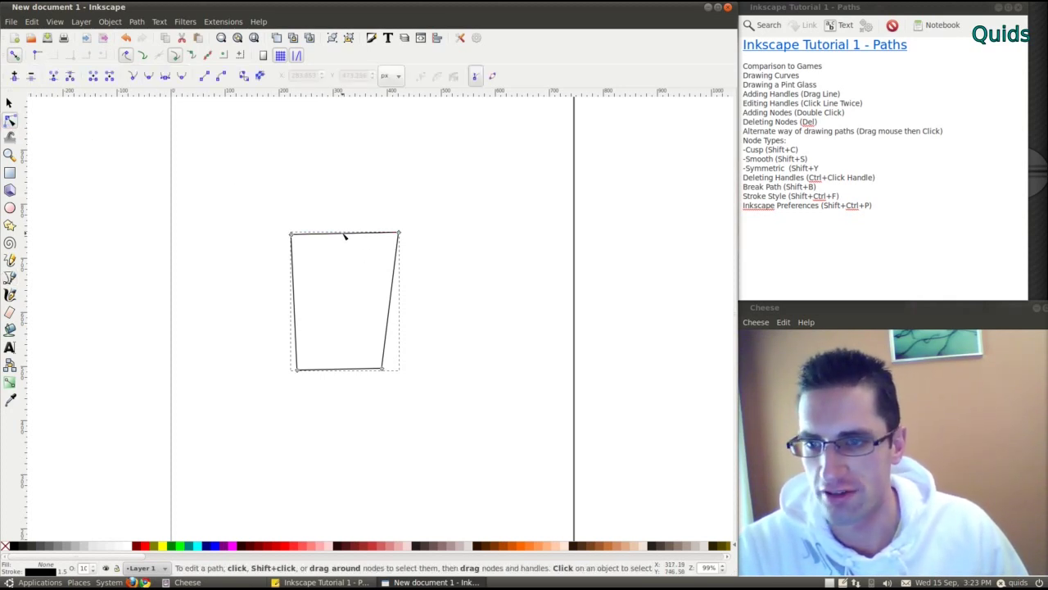
{"action": "left_click", "coordinate": [344, 235]}
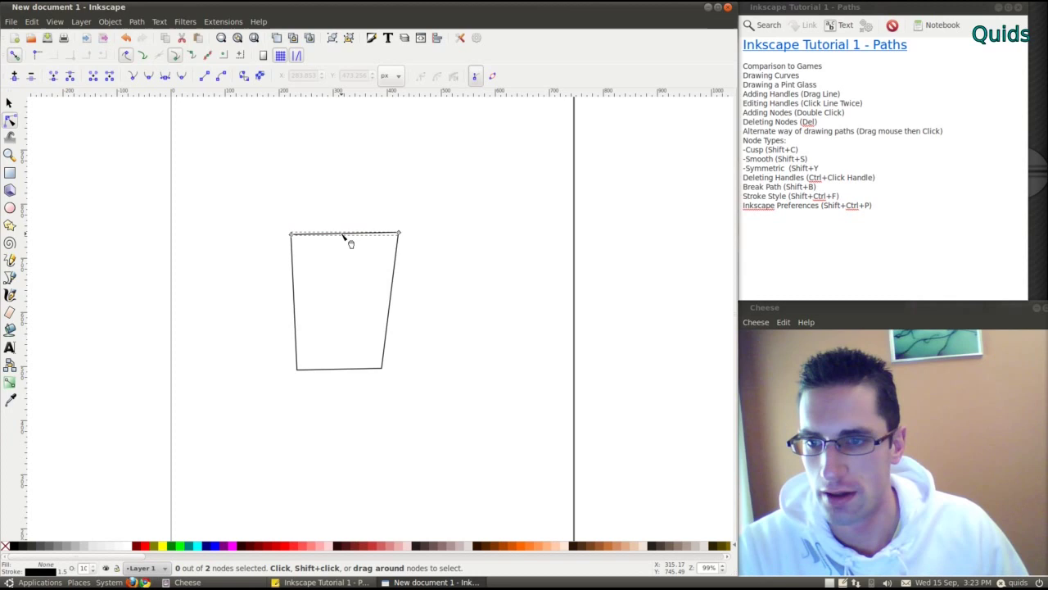
{"action": "left_click_drag", "start_coordinate": [343, 236], "coordinate": [344, 255]}
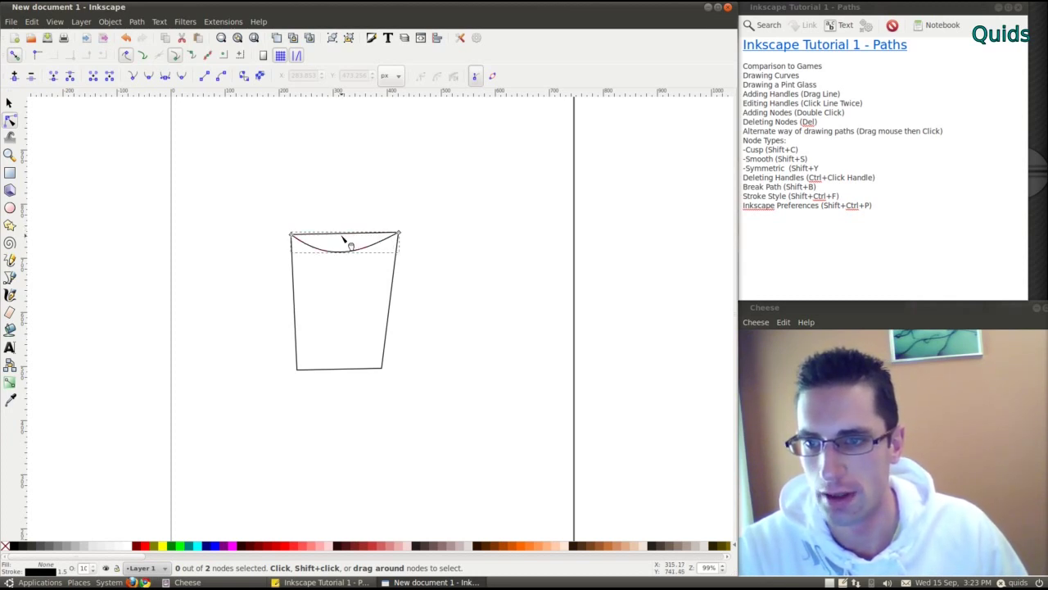
{"action": "left_click", "coordinate": [344, 237]}
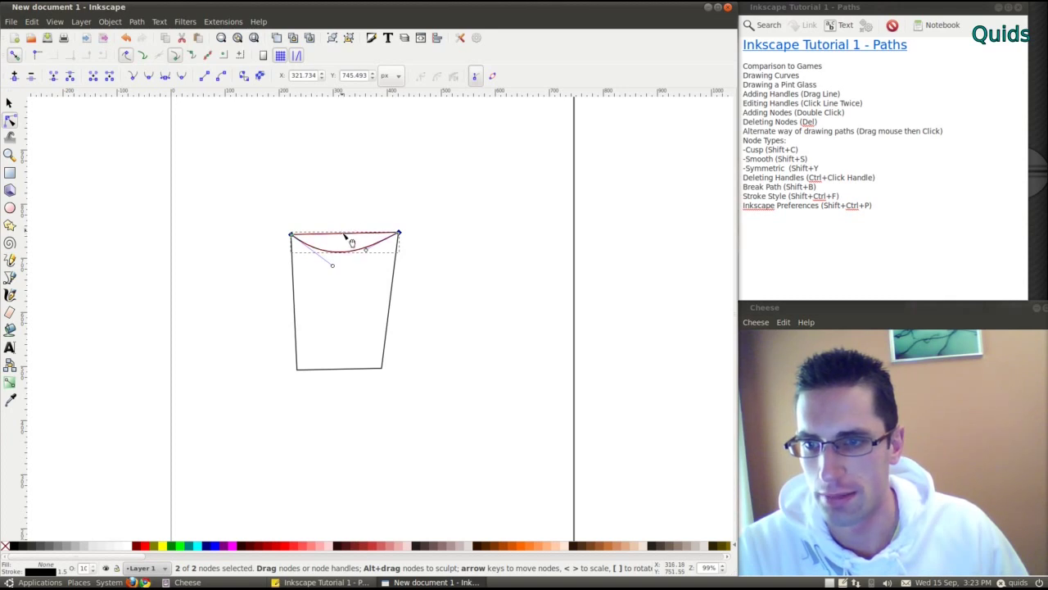
{"action": "mouse_move", "coordinate": [343, 236]}
{"action": "left_mouse_down"}
{"action": "mouse_move", "coordinate": [344, 215]}
{"action": "mouse_move", "coordinate": [351, 225]}
{"action": "left_mouse_up"}
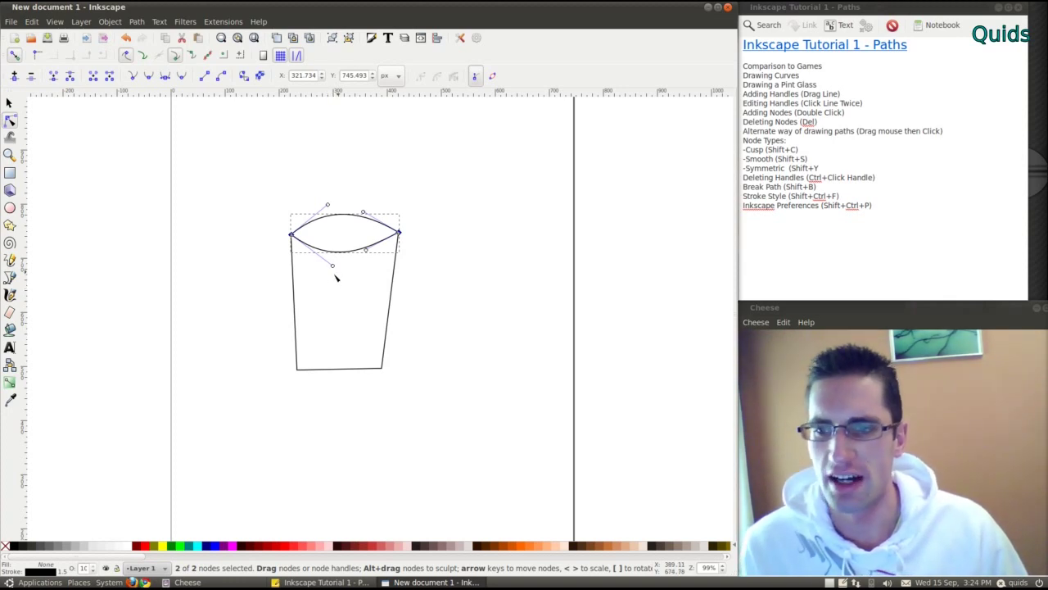
Step: Shape the arcs into an oval rim and shift the bottom-left corner slightly right
{"action": "left_click_drag", "start_coordinate": [334, 269], "coordinate": [302, 260]}
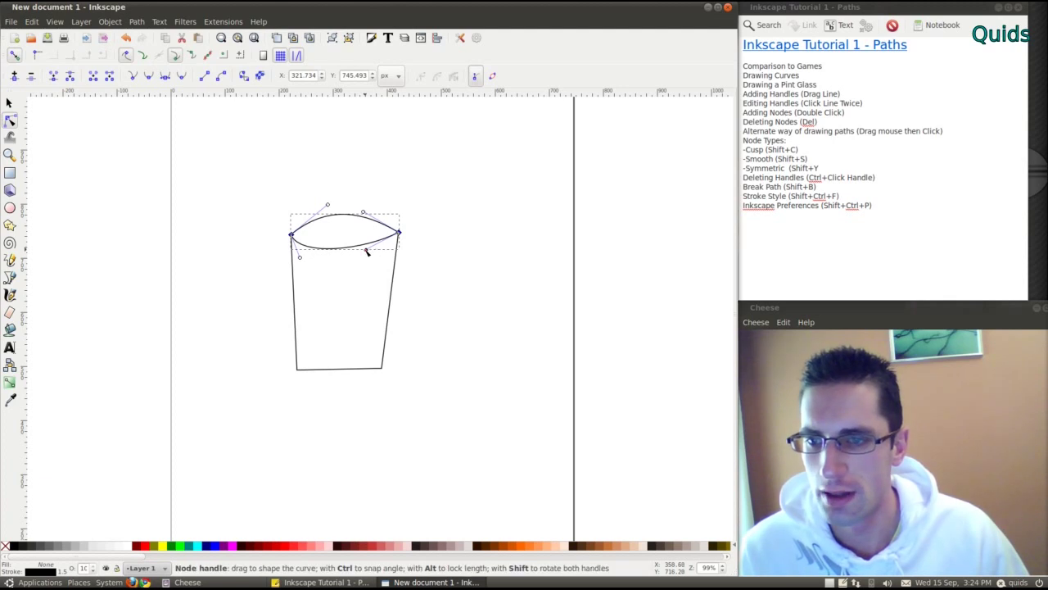
{"action": "left_click_drag", "start_coordinate": [366, 250], "coordinate": [394, 257]}
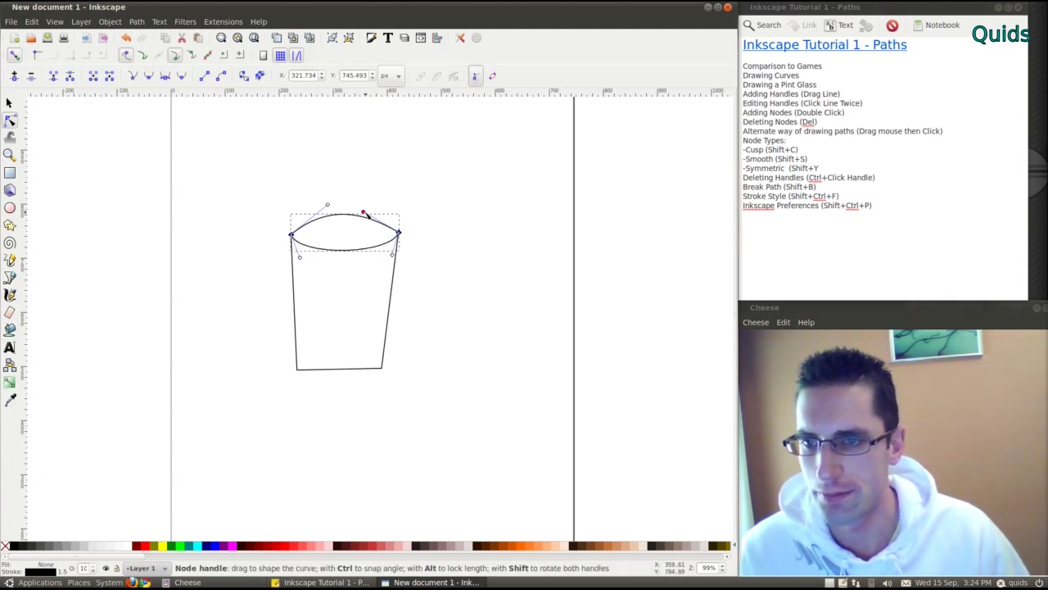
{"action": "left_click_drag", "start_coordinate": [365, 212], "coordinate": [393, 213]}
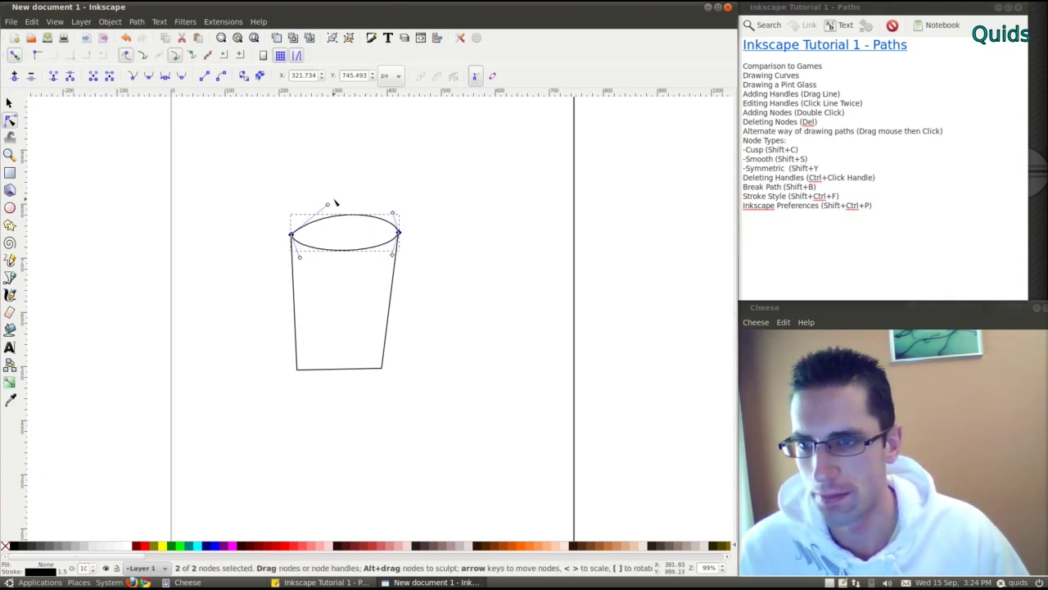
{"action": "left_click_drag", "start_coordinate": [326, 205], "coordinate": [301, 213]}
{"action": "left_click", "coordinate": [298, 367]}
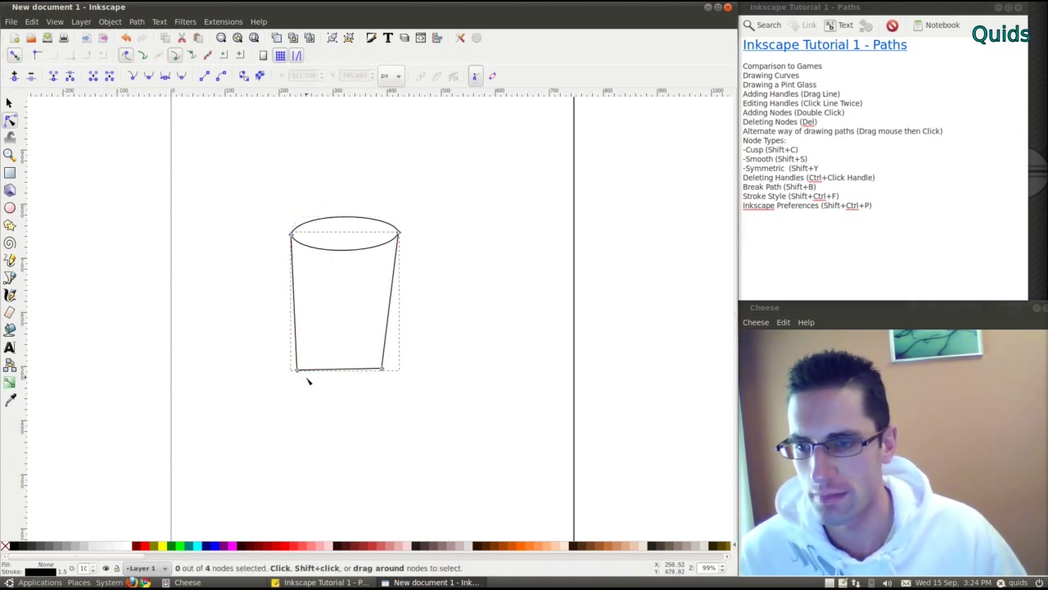
{"action": "left_click_drag", "start_coordinate": [304, 374], "coordinate": [313, 377]}
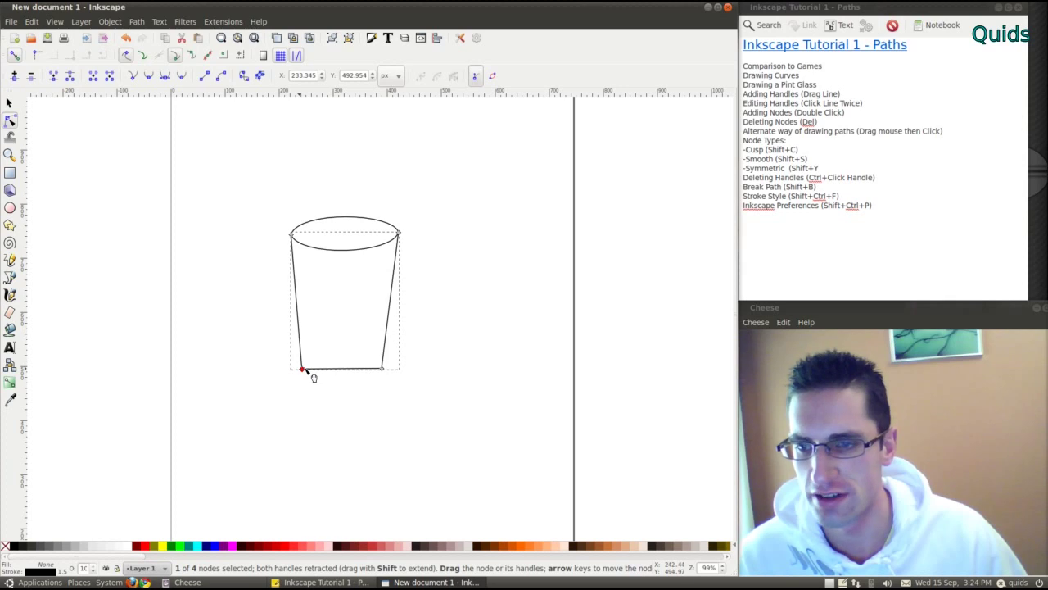
Step: Add two extra nodes on each side of the cup body
{"action": "left_click", "coordinate": [314, 395]}
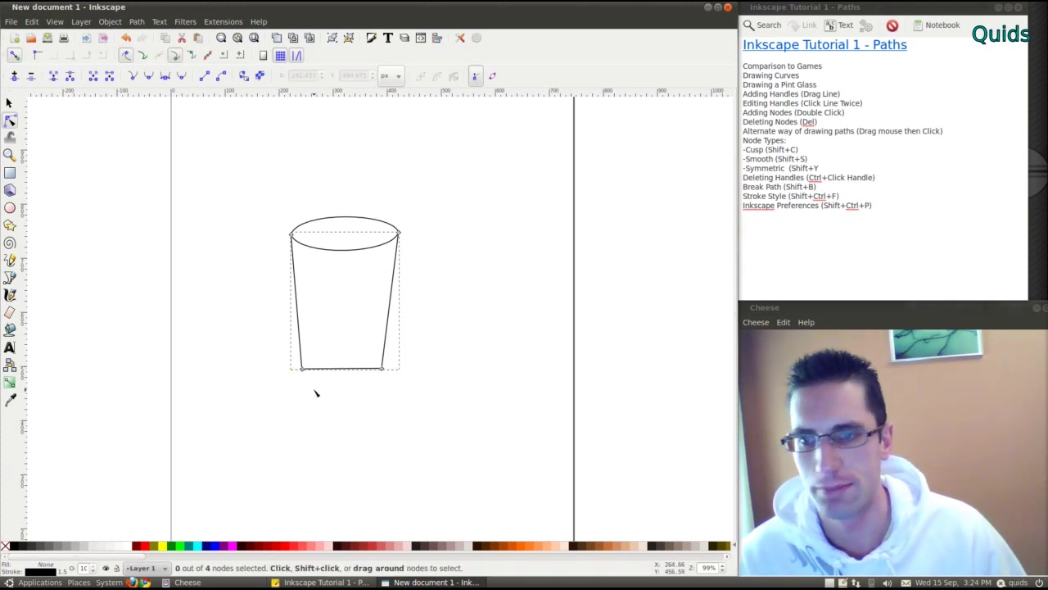
{"action": "double_click", "coordinate": [293, 254]}
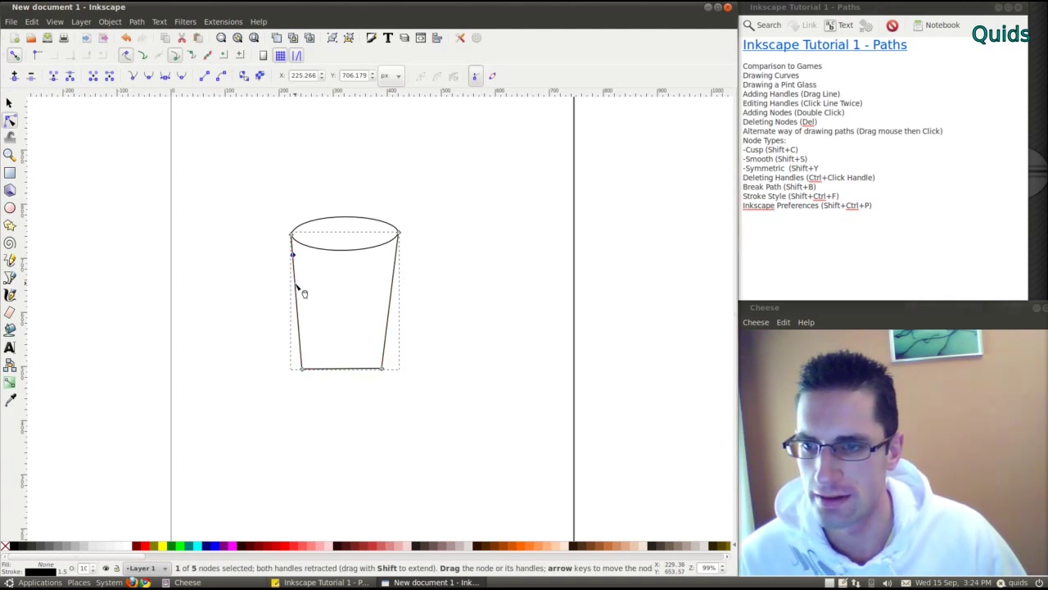
{"action": "double_click", "coordinate": [296, 284]}
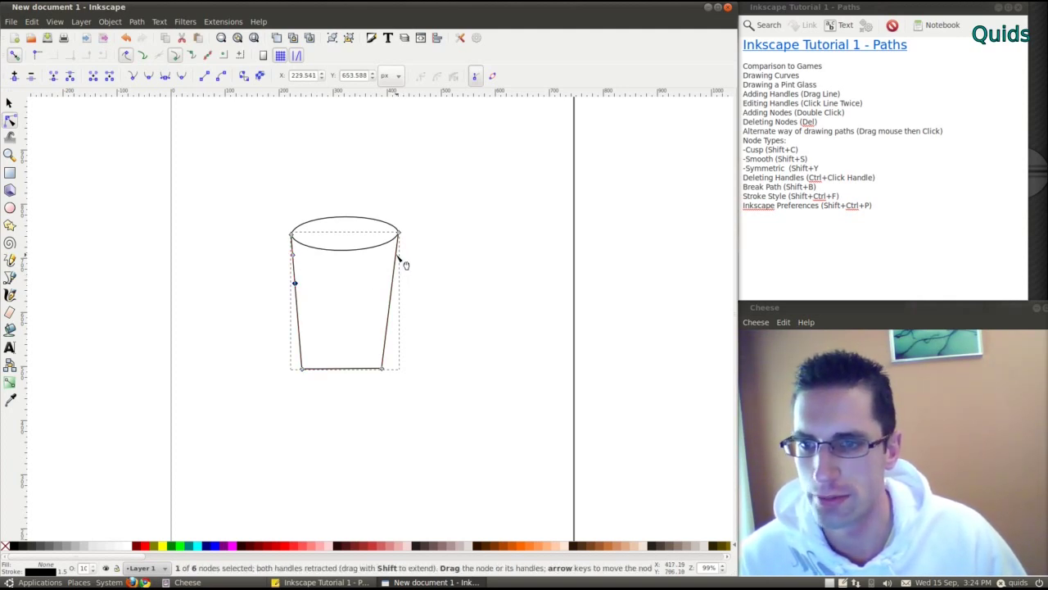
{"action": "double_click", "coordinate": [397, 256]}
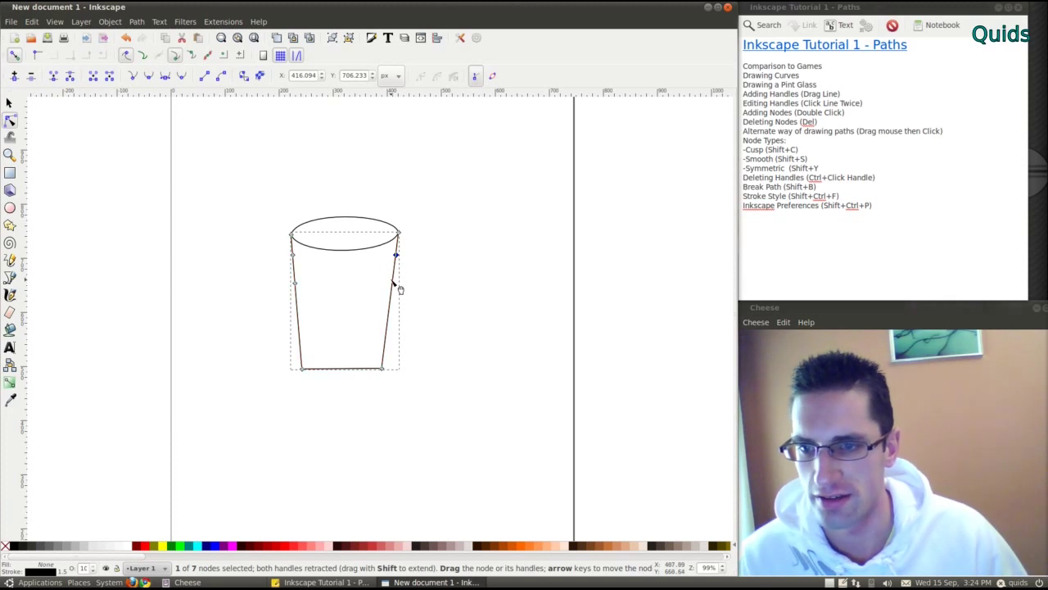
{"action": "double_click", "coordinate": [393, 282]}
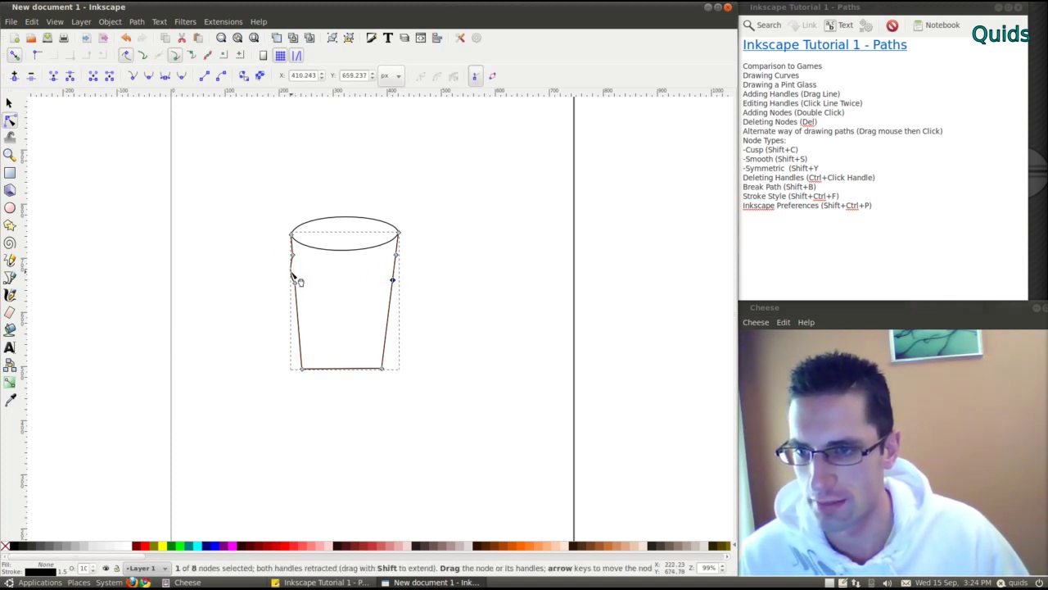
Step: Bulge the cup's side slightly outward below the rim, then deselect to view the result
{"action": "left_click", "coordinate": [394, 282]}
{"action": "left_click_drag", "start_coordinate": [396, 267], "coordinate": [399, 269]}
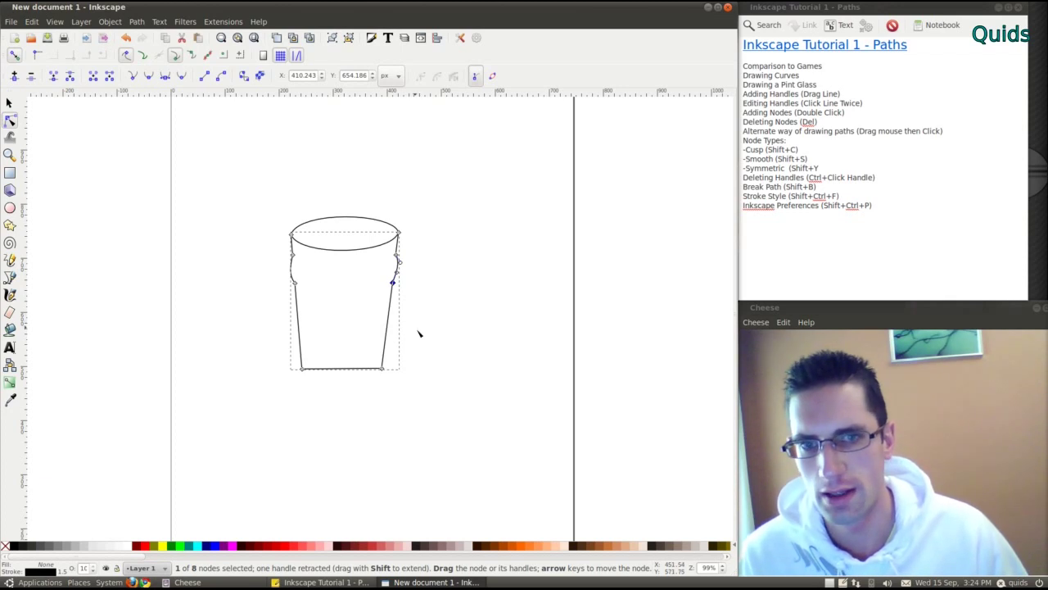
{"action": "left_click", "coordinate": [386, 407]}
{"action": "left_click", "coordinate": [406, 420]}
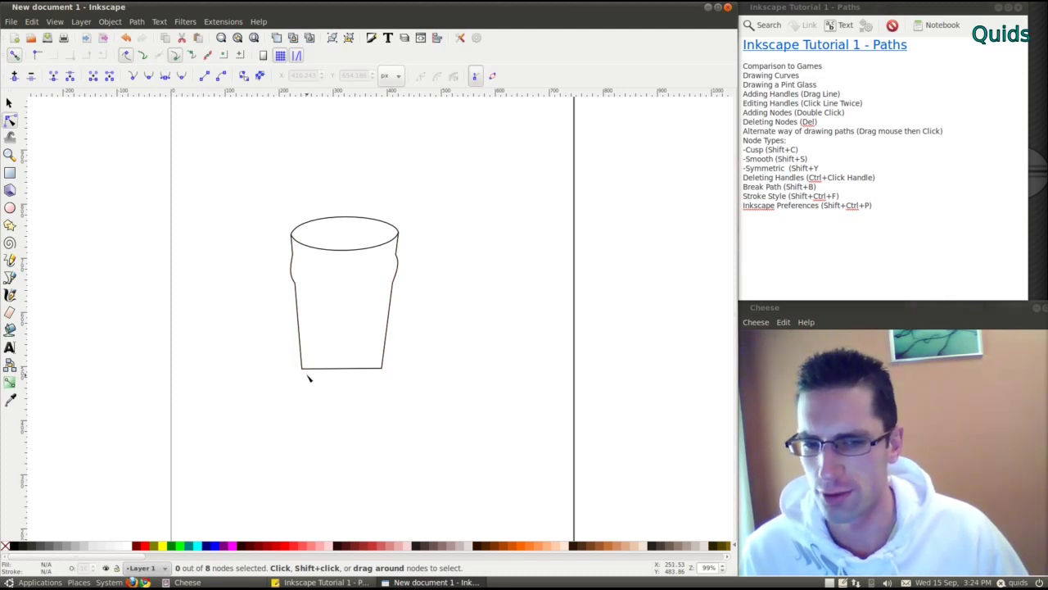
Step: Delete the bottom-left and bottom-right corner nodes to round the pint glass base
{"action": "scroll", "coordinate": [309, 378], "scroll_direction": "up", "scroll_amount": 3}
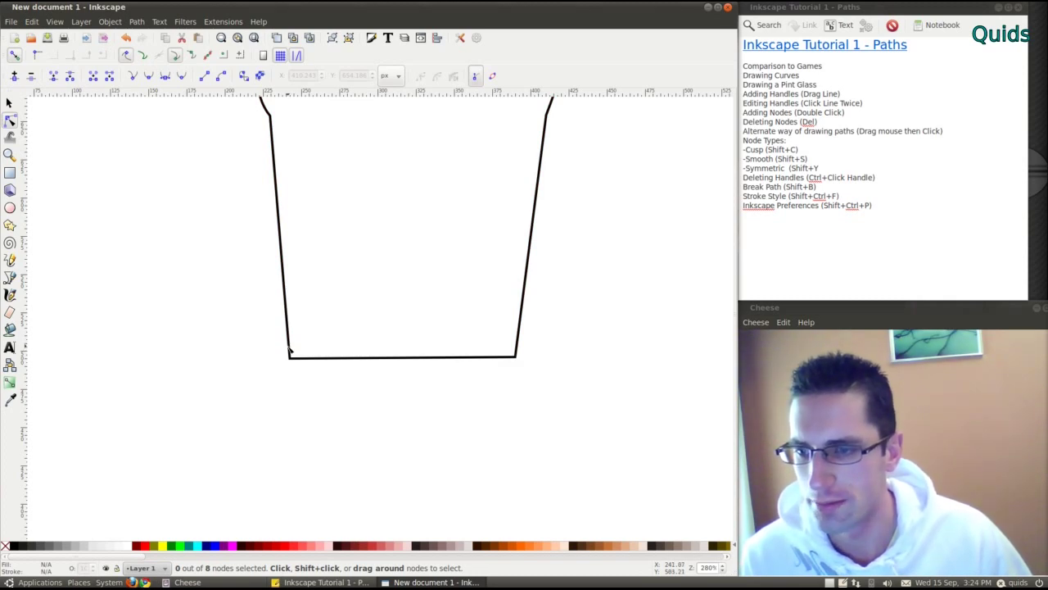
{"action": "left_click", "coordinate": [301, 358]}
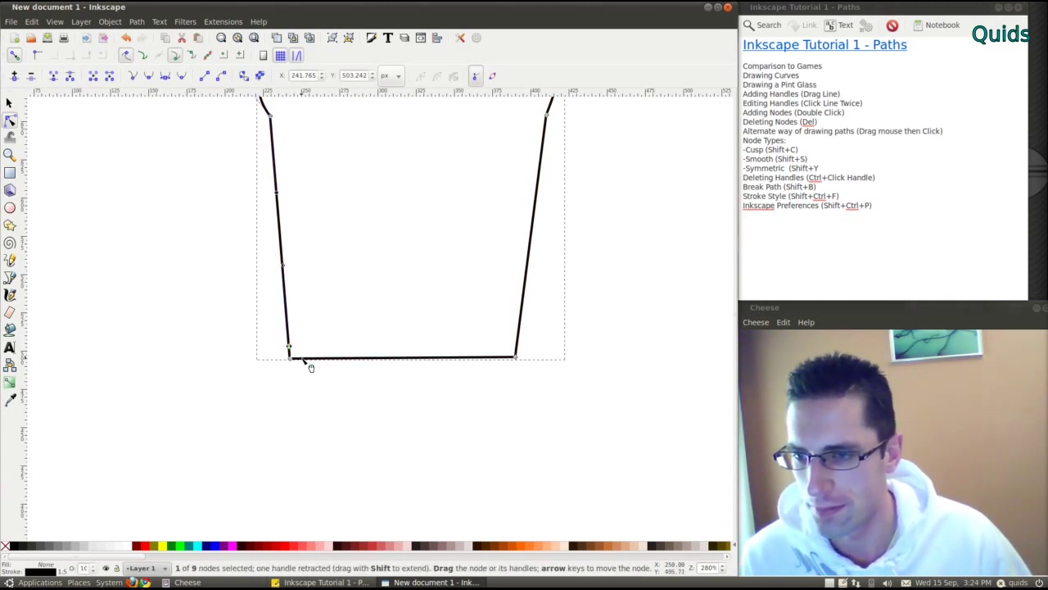
{"action": "left_click", "coordinate": [504, 359]}
{"action": "left_click", "coordinate": [517, 342]}
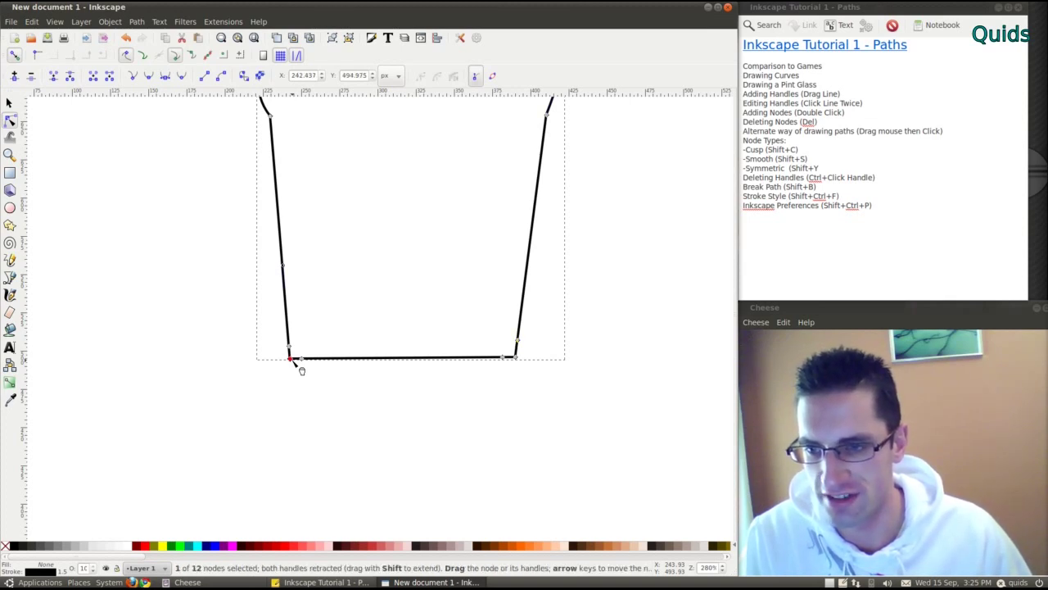
{"action": "key", "text": "Delete"}
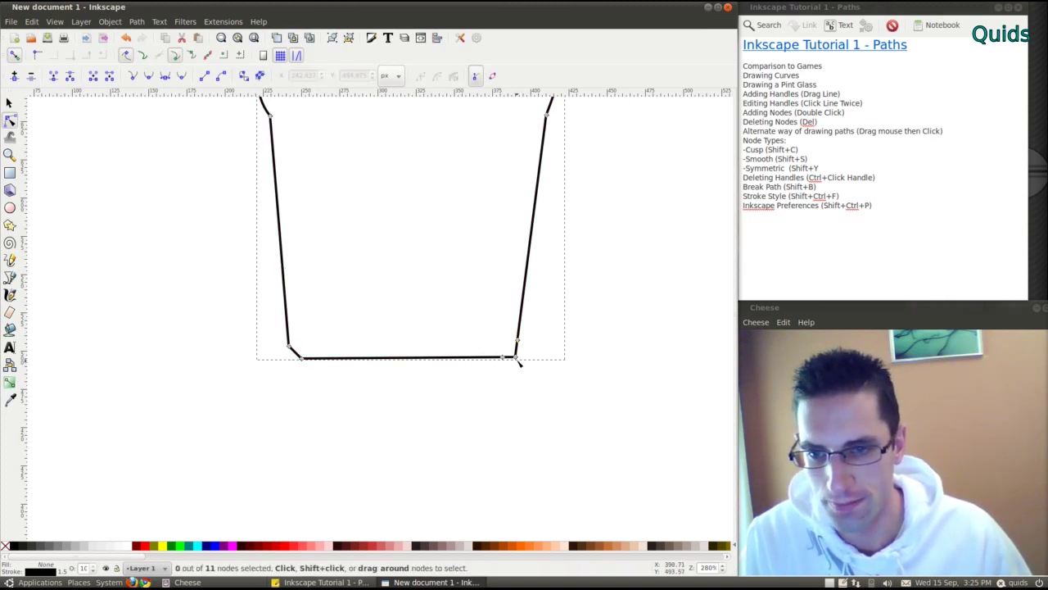
{"action": "left_click", "coordinate": [518, 360]}
{"action": "key", "text": "Delete"}
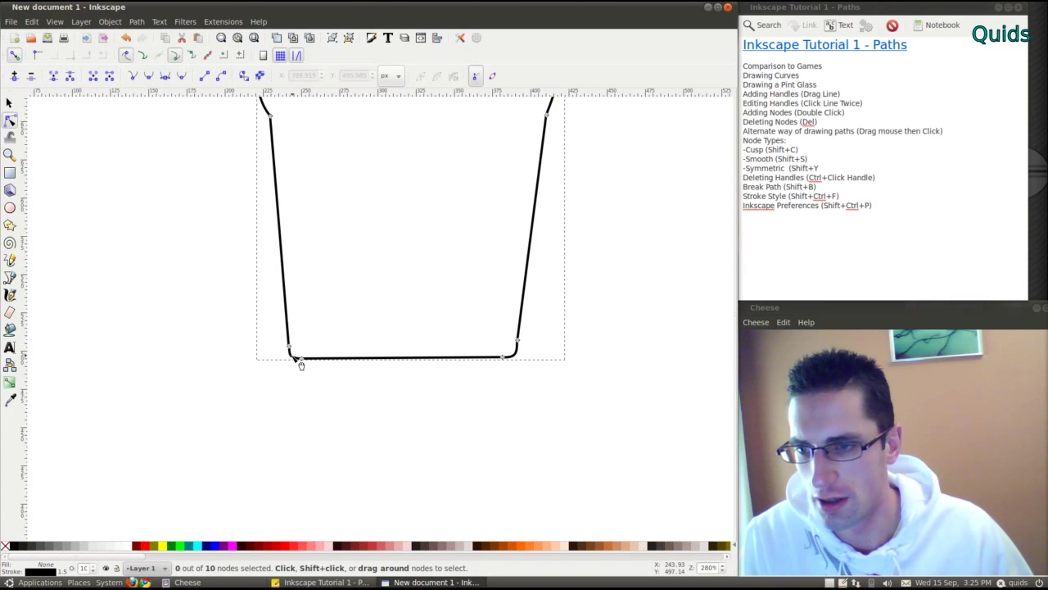
{"action": "scroll", "coordinate": [313, 364], "scroll_direction": "down", "scroll_amount": 4, "text": "ctrl"}
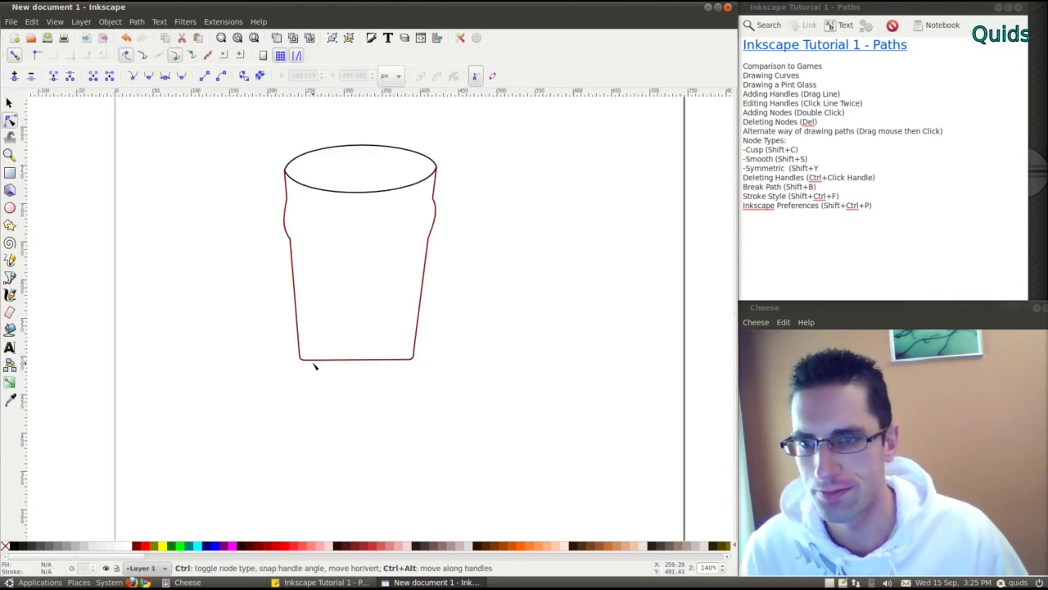
{"action": "scroll", "coordinate": [339, 398], "scroll_direction": "up", "scroll_amount": 1, "text": "ctrl"}
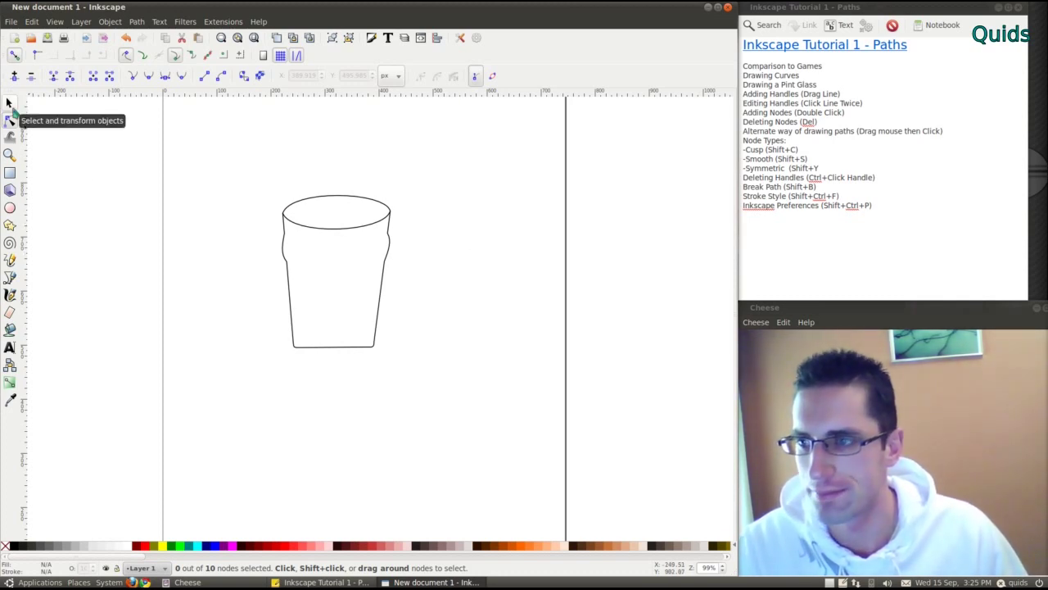
Step: Select the whole pint glass drawing and delete it
{"action": "left_click", "coordinate": [10, 105]}
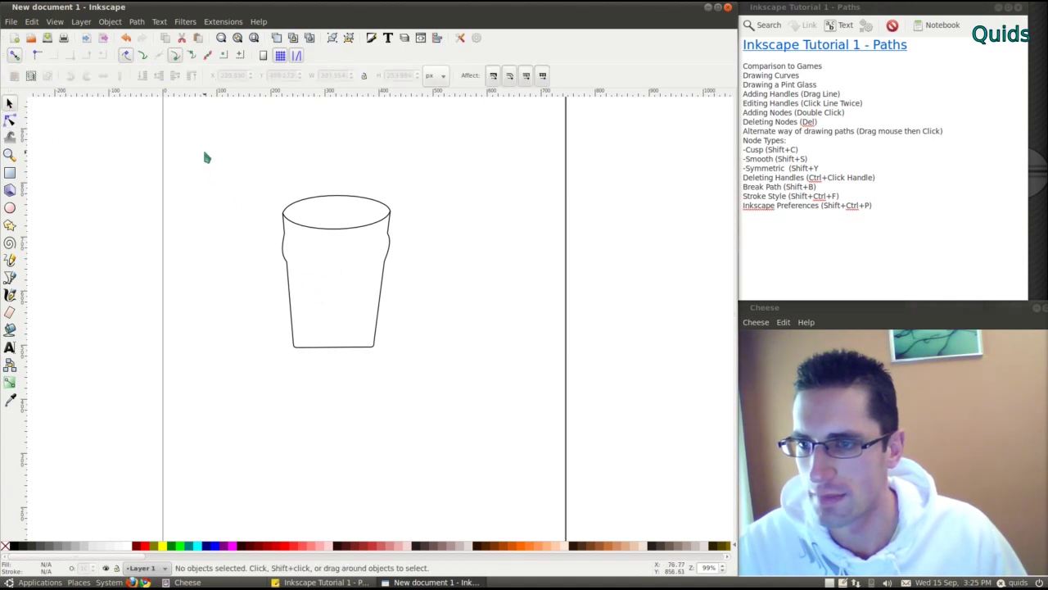
{"action": "mouse_move", "coordinate": [205, 155]}
{"action": "left_mouse_down"}
{"action": "mouse_move", "coordinate": [451, 369]}
{"action": "mouse_move", "coordinate": [479, 398]}
{"action": "mouse_move", "coordinate": [471, 401]}
{"action": "left_mouse_up"}
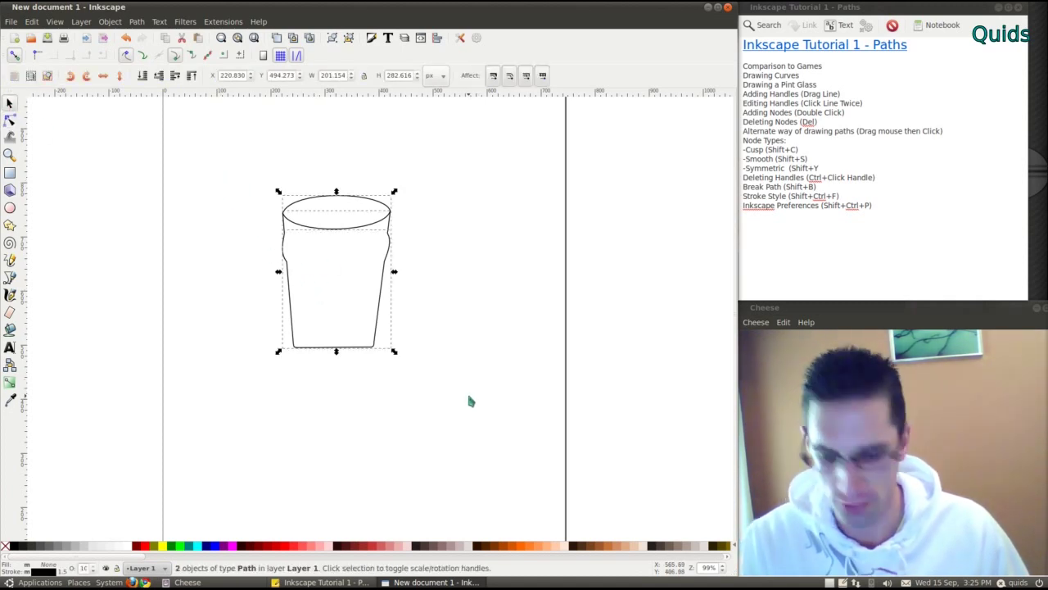
{"action": "key", "text": "Delete"}
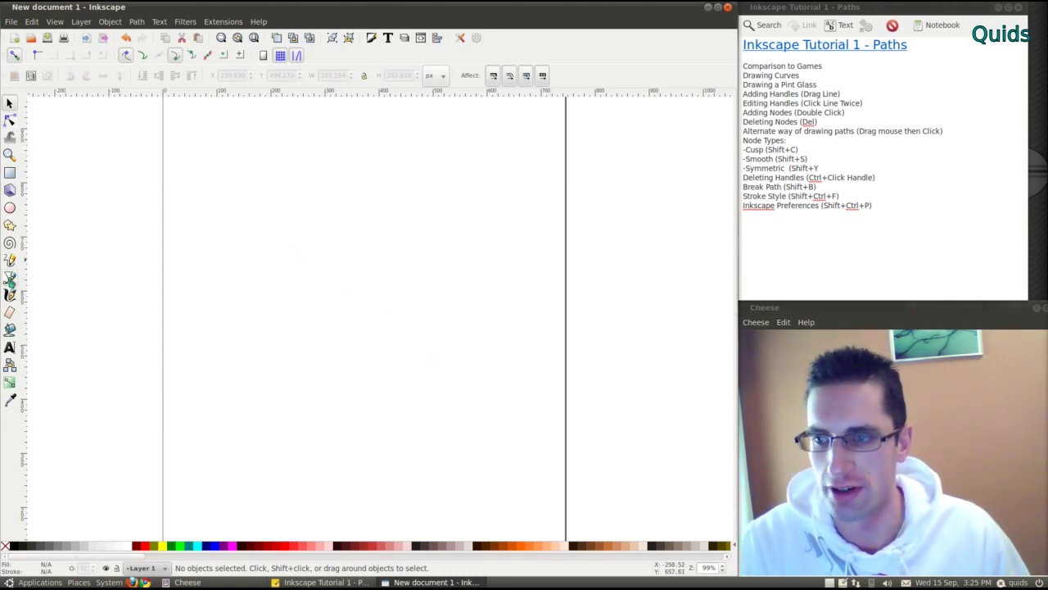
Step: Draw a closed freeform path mixing curved and straight segments across the page
{"action": "left_click", "coordinate": [9, 278]}
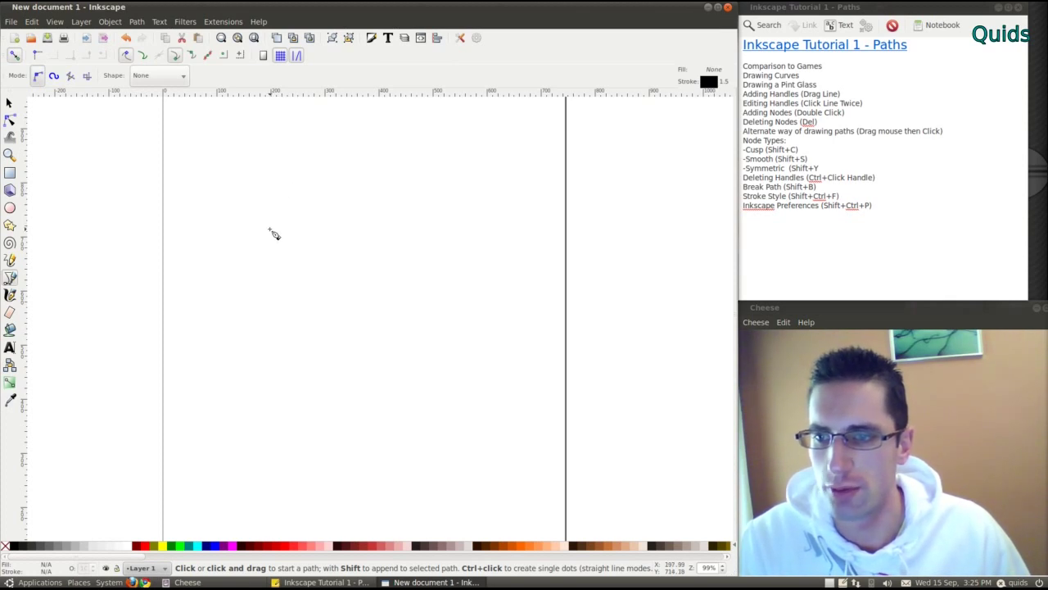
{"action": "left_click_drag", "start_coordinate": [270, 230], "coordinate": [368, 178]}
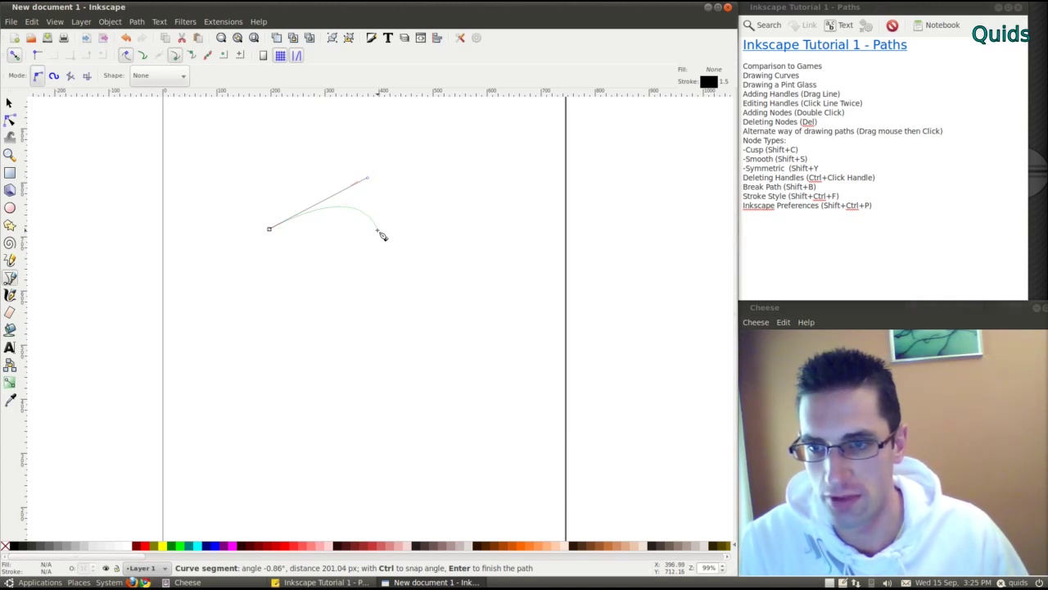
{"action": "left_click", "coordinate": [379, 233]}
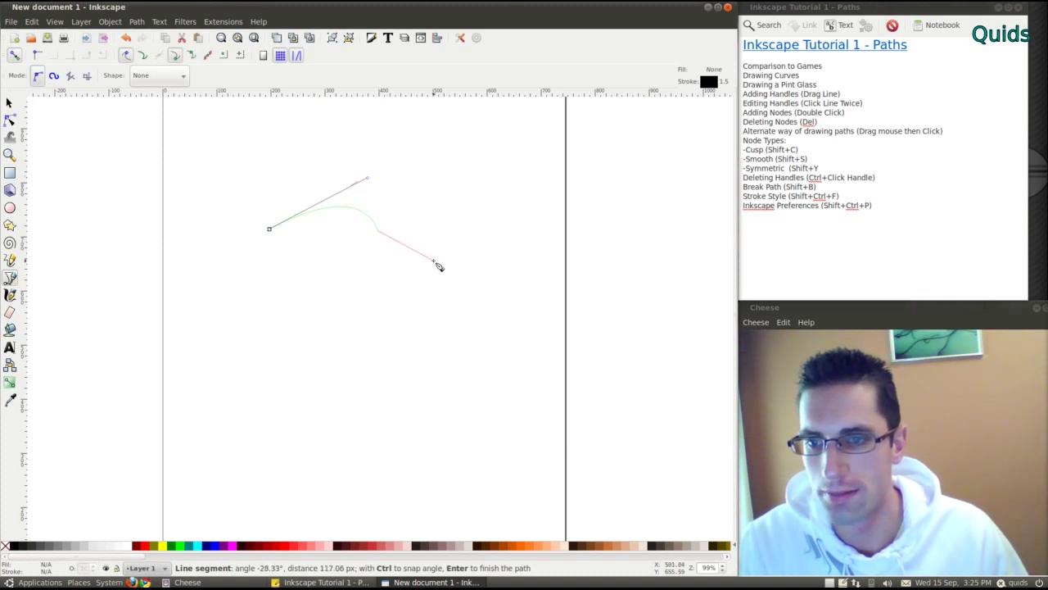
{"action": "left_click_drag", "start_coordinate": [427, 262], "coordinate": [424, 320]}
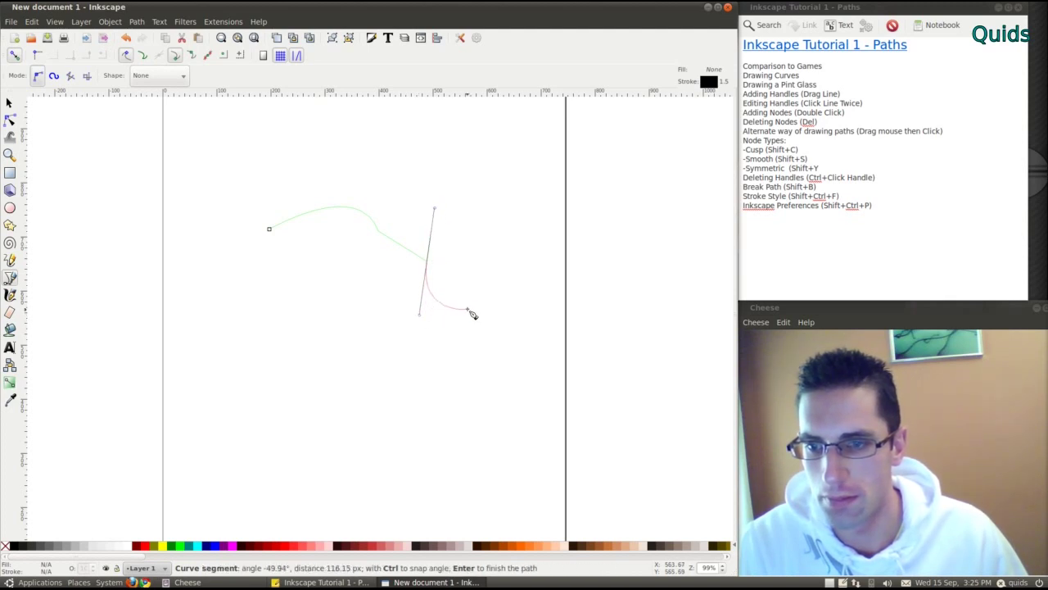
{"action": "left_click", "coordinate": [483, 309]}
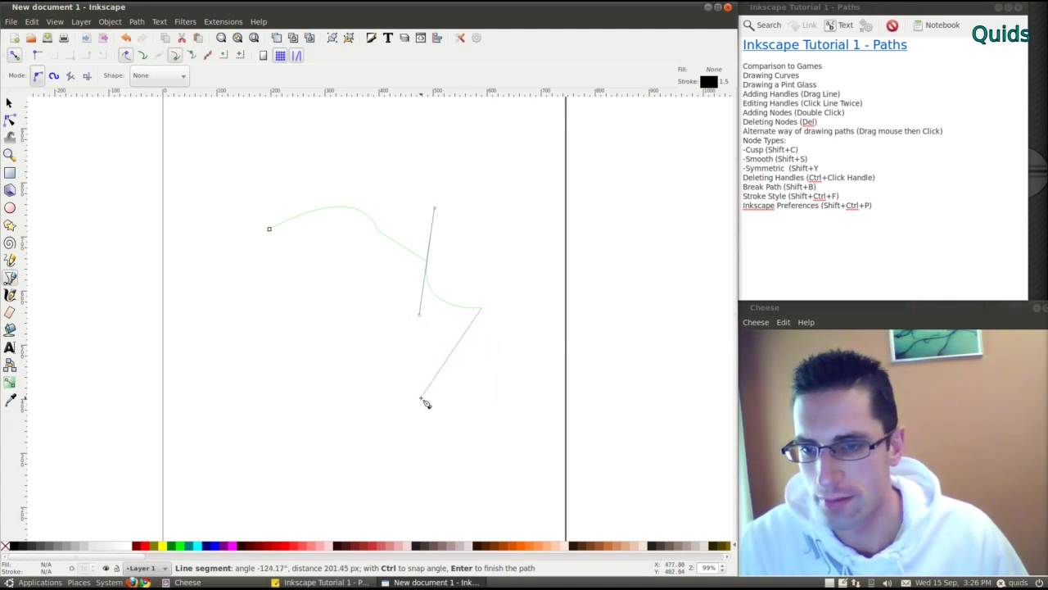
{"action": "left_click_drag", "start_coordinate": [421, 398], "coordinate": [335, 366]}
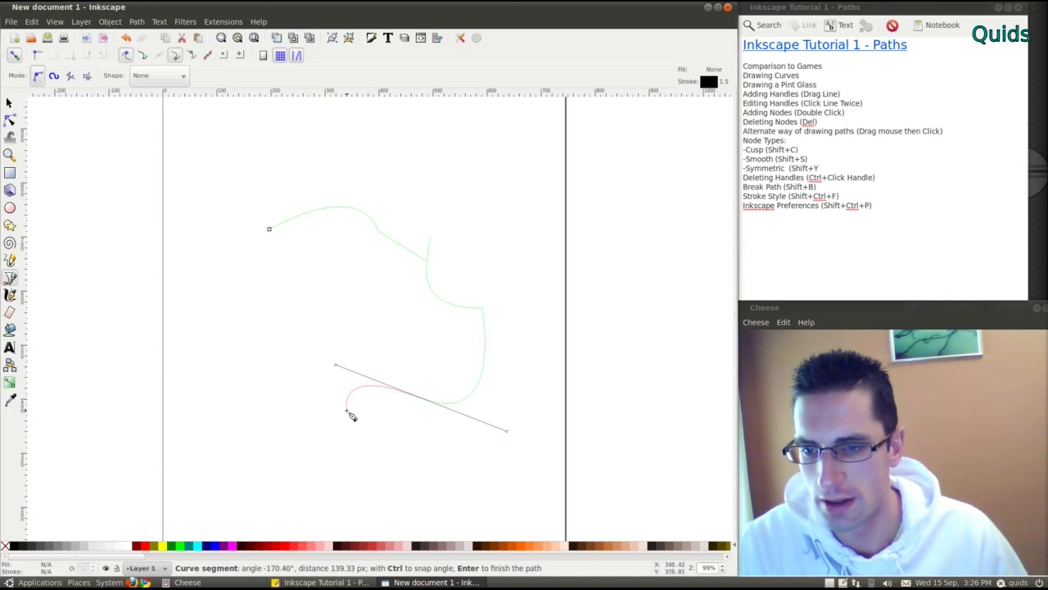
{"action": "left_click", "coordinate": [358, 427]}
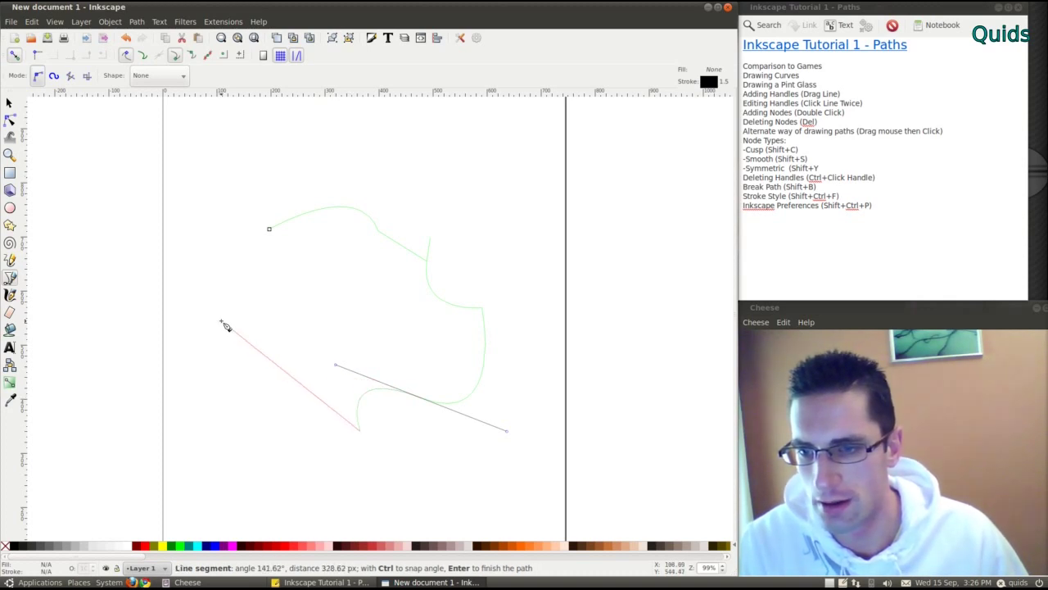
{"action": "left_click_drag", "start_coordinate": [221, 320], "coordinate": [299, 264]}
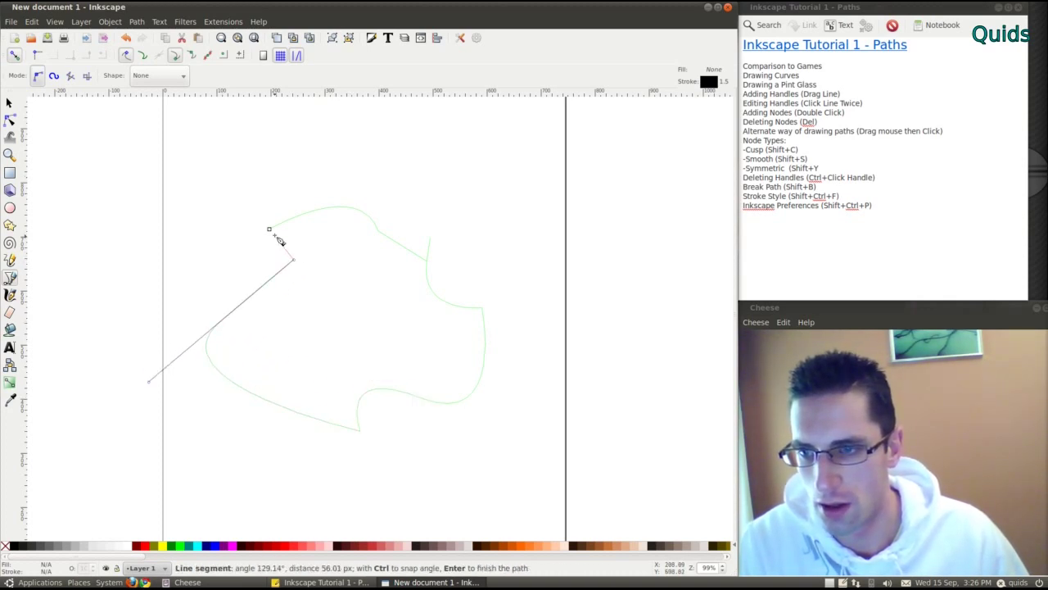
{"action": "left_click", "coordinate": [269, 229]}
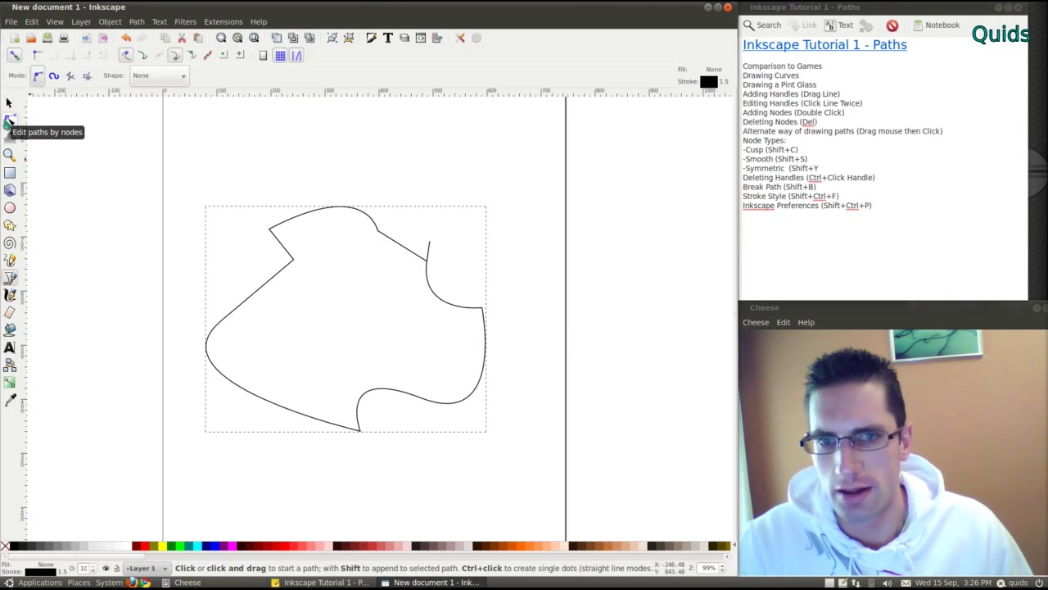
Step: Make the upper-right corner node smooth (Shift+S) and drag its handle into a pointed bump
{"action": "left_click", "coordinate": [8, 122]}
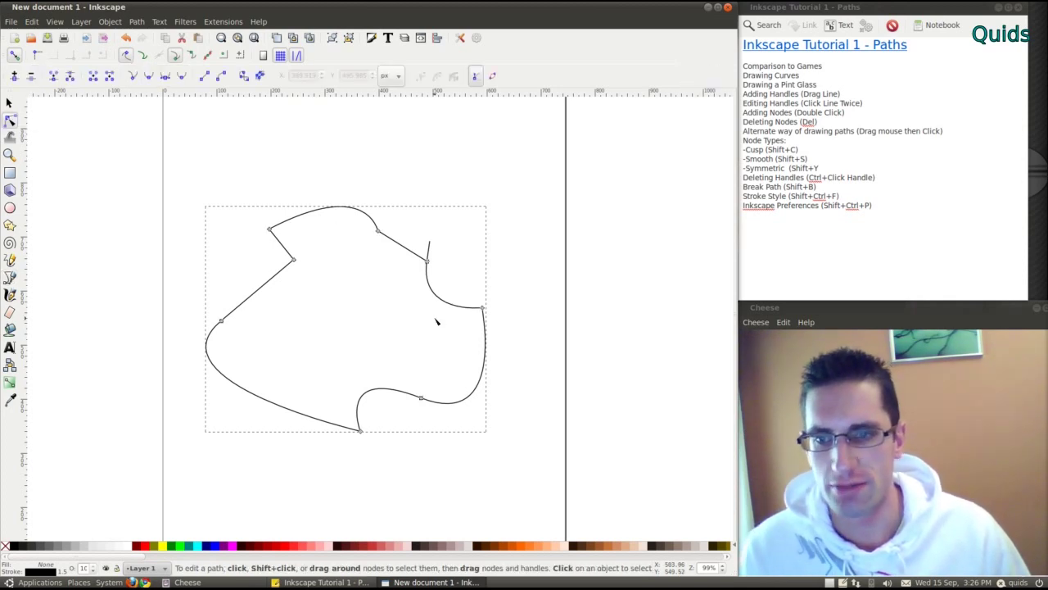
{"action": "scroll", "coordinate": [401, 241], "scroll_direction": "up", "scroll_amount": 5}
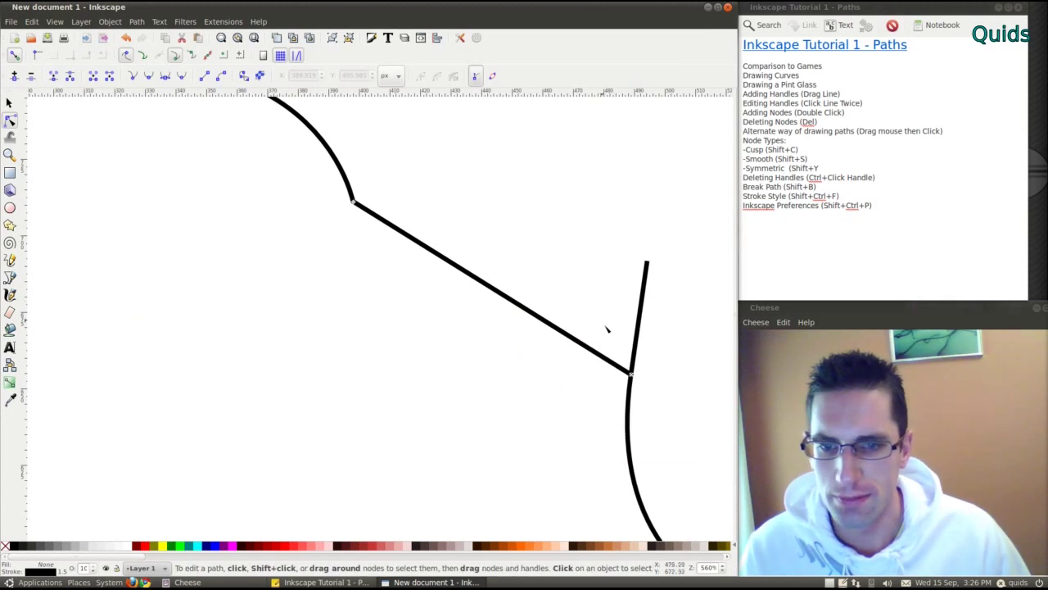
{"action": "left_click", "coordinate": [632, 374]}
{"action": "key", "text": "shift+s"}
{"action": "left_click_drag", "start_coordinate": [651, 363], "coordinate": [720, 369]}
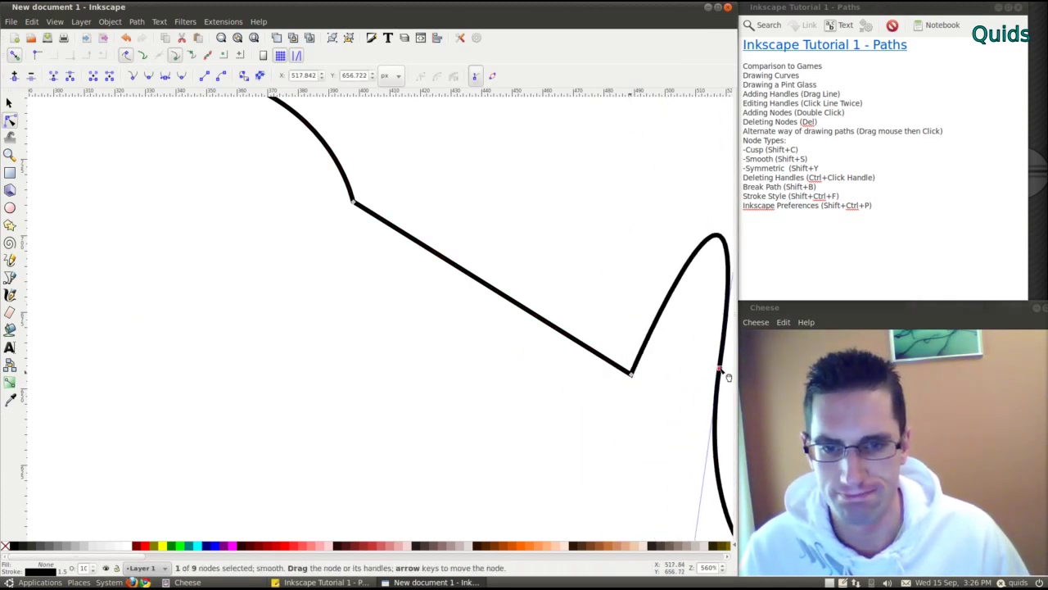
{"action": "left_click", "coordinate": [669, 405]}
Step: Reshape the right-hand curve with its node's lower handle
{"action": "scroll", "coordinate": [589, 397], "scroll_direction": "down", "scroll_amount": 2}
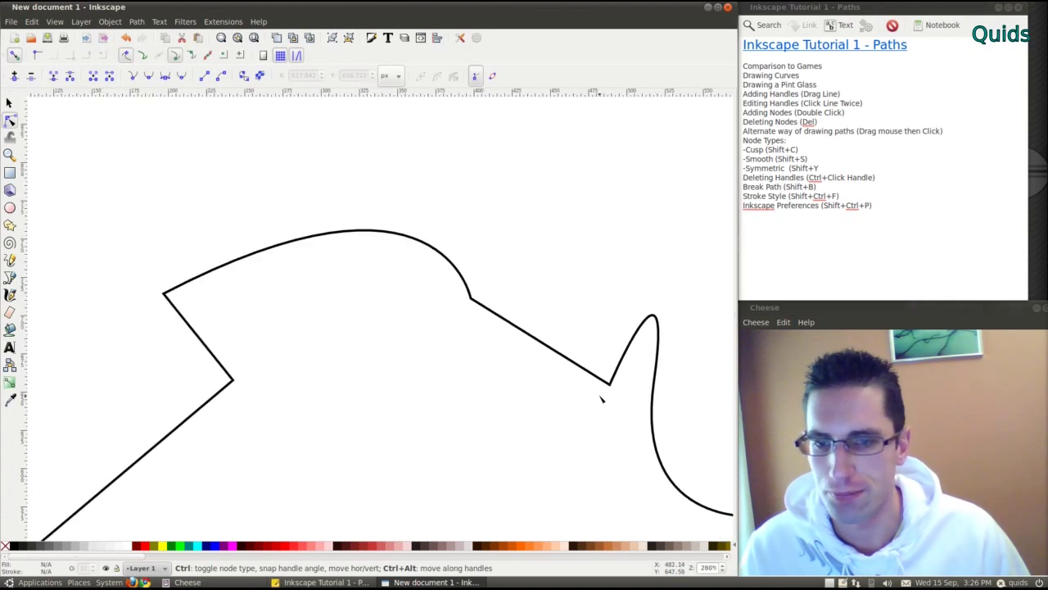
{"action": "scroll", "coordinate": [651, 356], "scroll_direction": "right", "scroll_amount": 3}
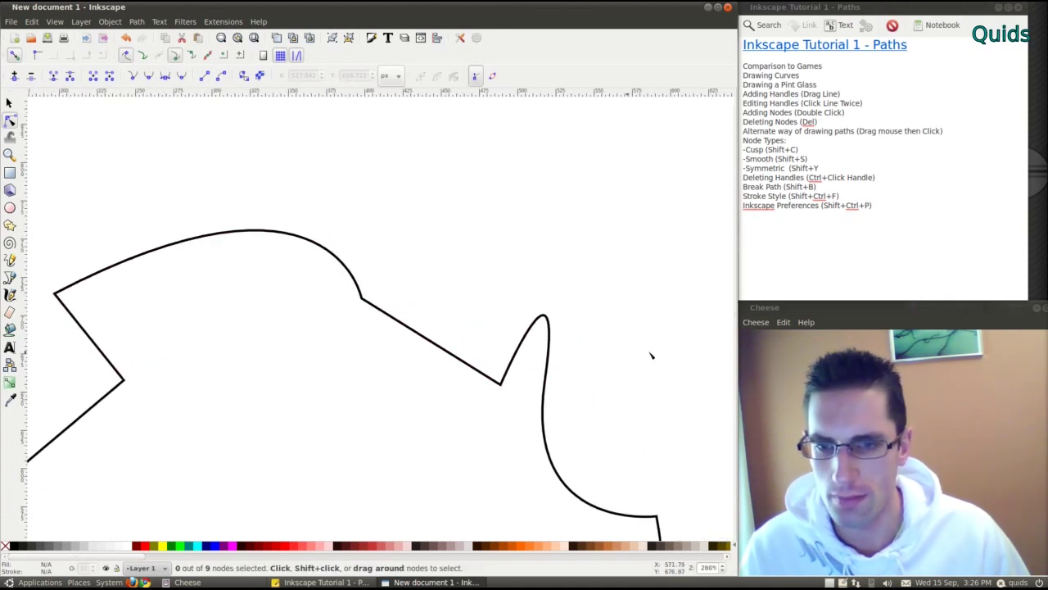
{"action": "left_click", "coordinate": [544, 382]}
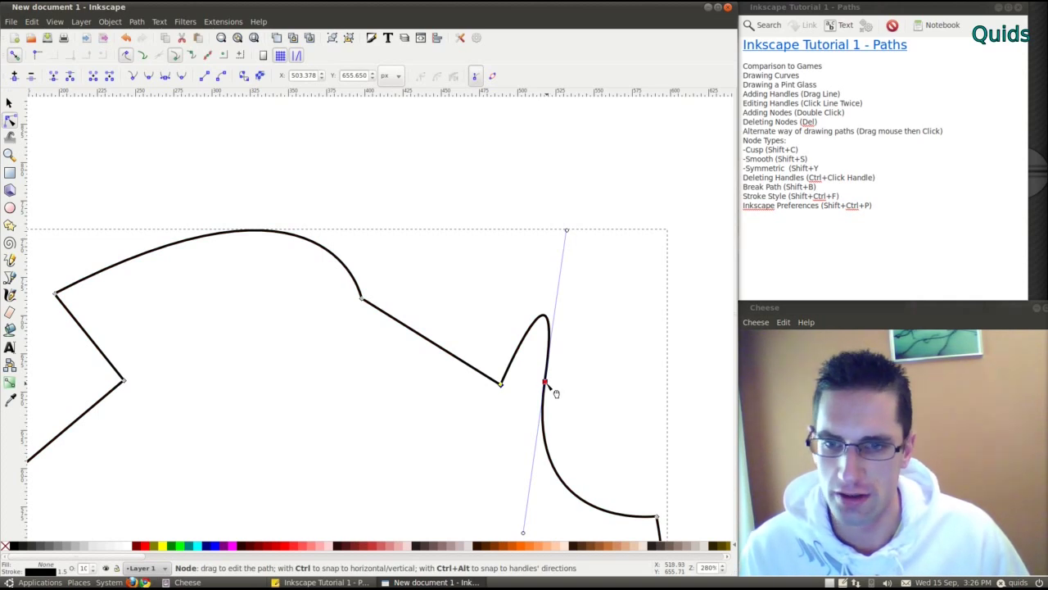
{"action": "scroll", "coordinate": [556, 394], "scroll_direction": "down", "scroll_amount": 3}
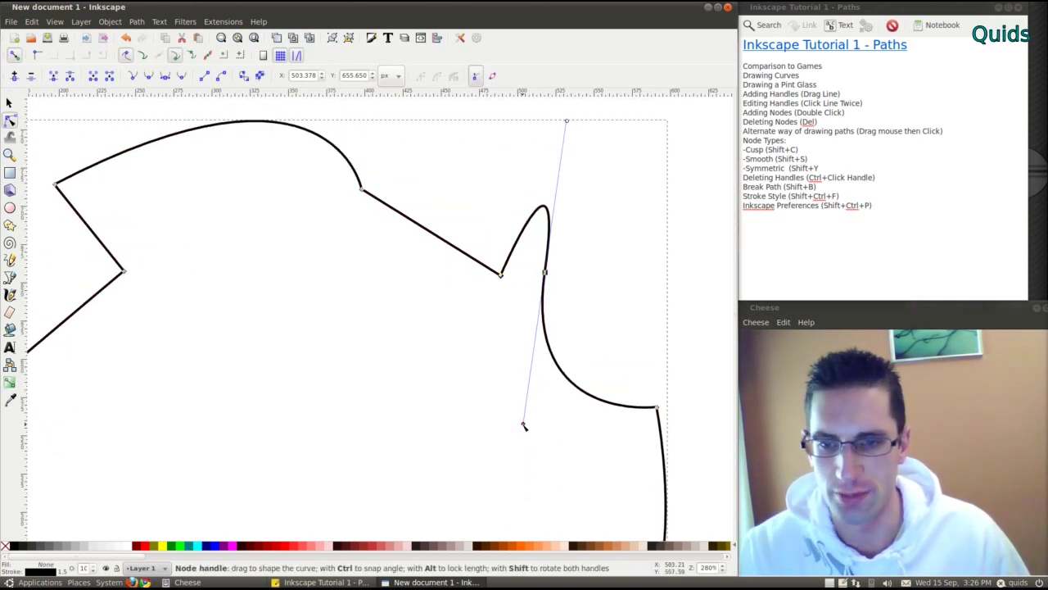
{"action": "left_click_drag", "start_coordinate": [524, 420], "coordinate": [524, 367]}
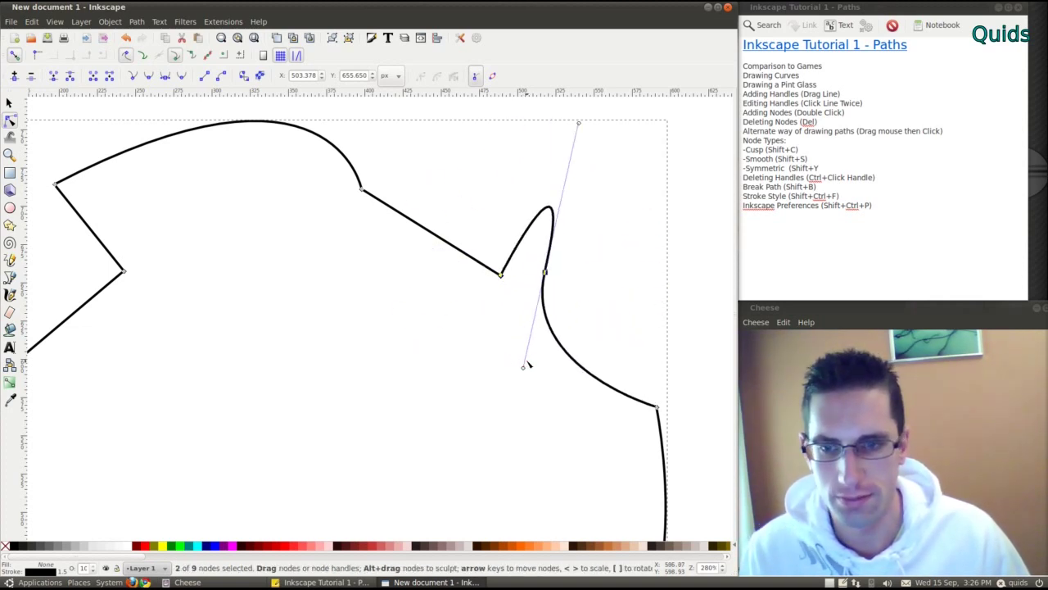
{"action": "left_click", "coordinate": [545, 274]}
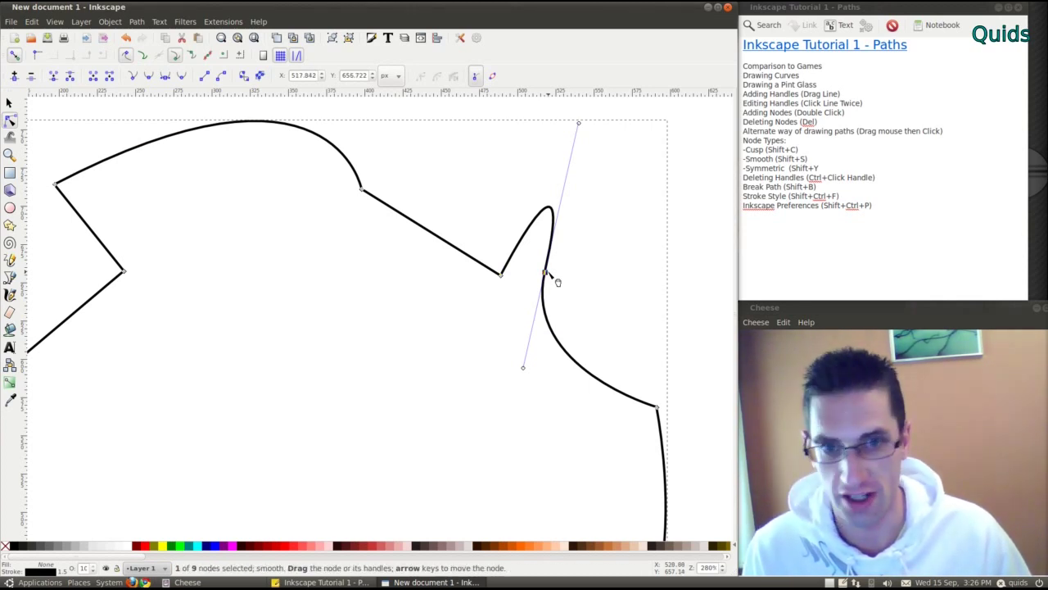
Step: Make the upper-right node symmetric, then a cusp, and reshape both segments with its handles
{"action": "key", "text": "shift"}
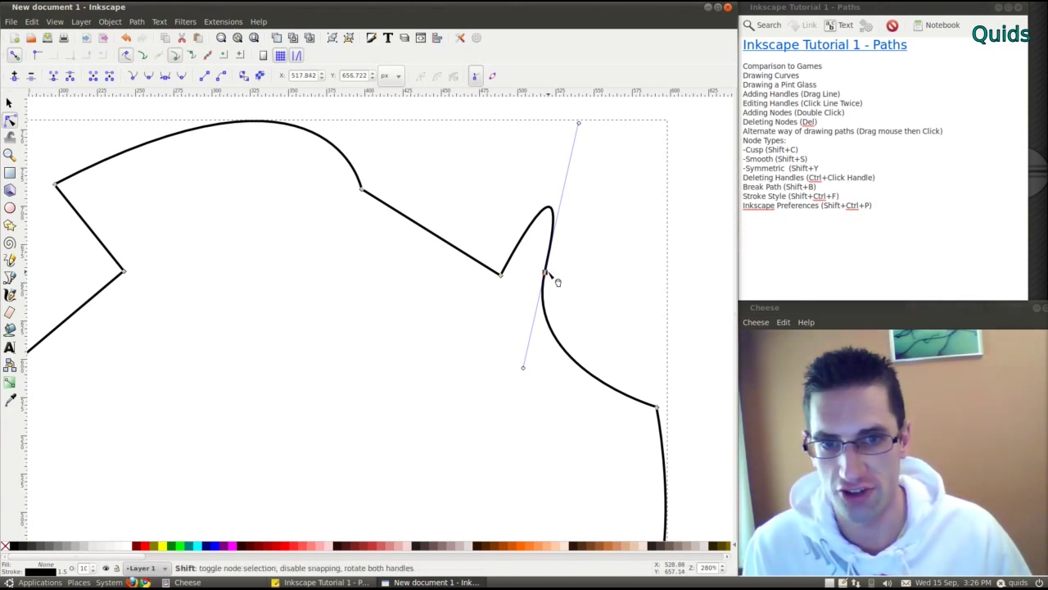
{"action": "key", "text": "shift+y"}
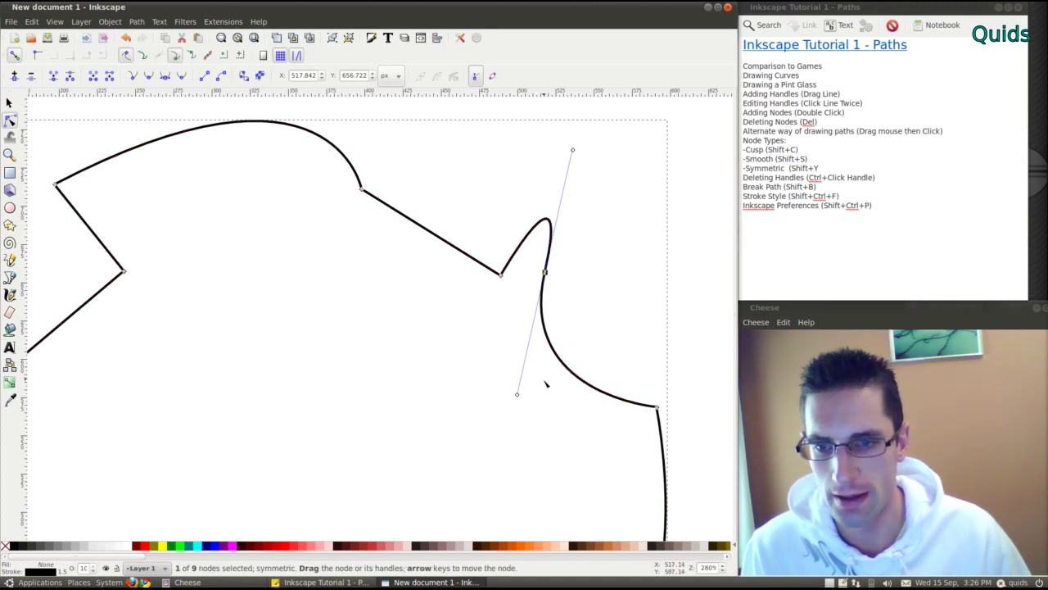
{"action": "left_click_drag", "start_coordinate": [519, 396], "coordinate": [549, 349]}
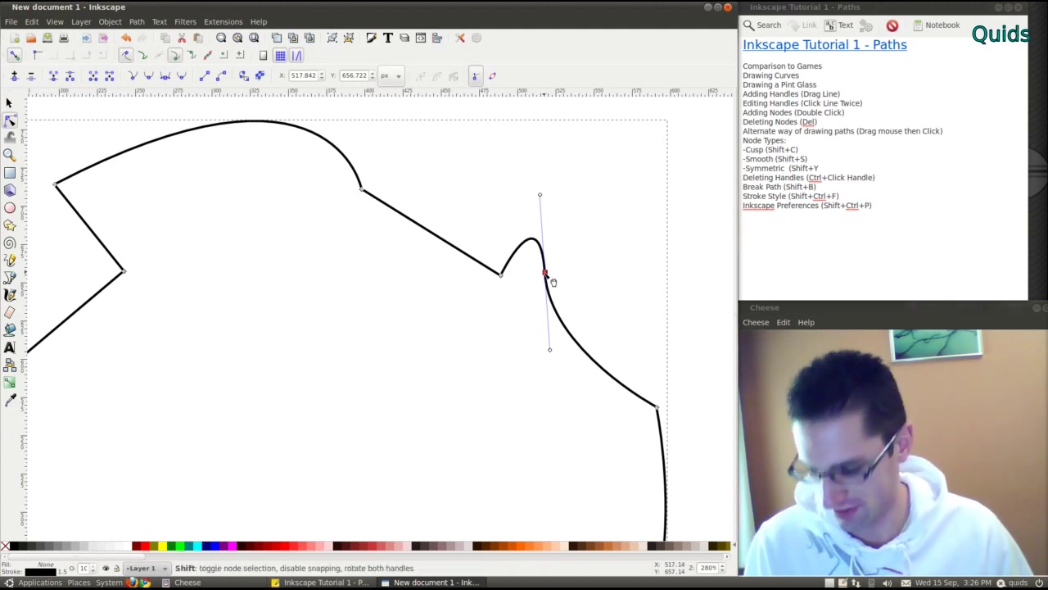
{"action": "key", "text": "shift+c"}
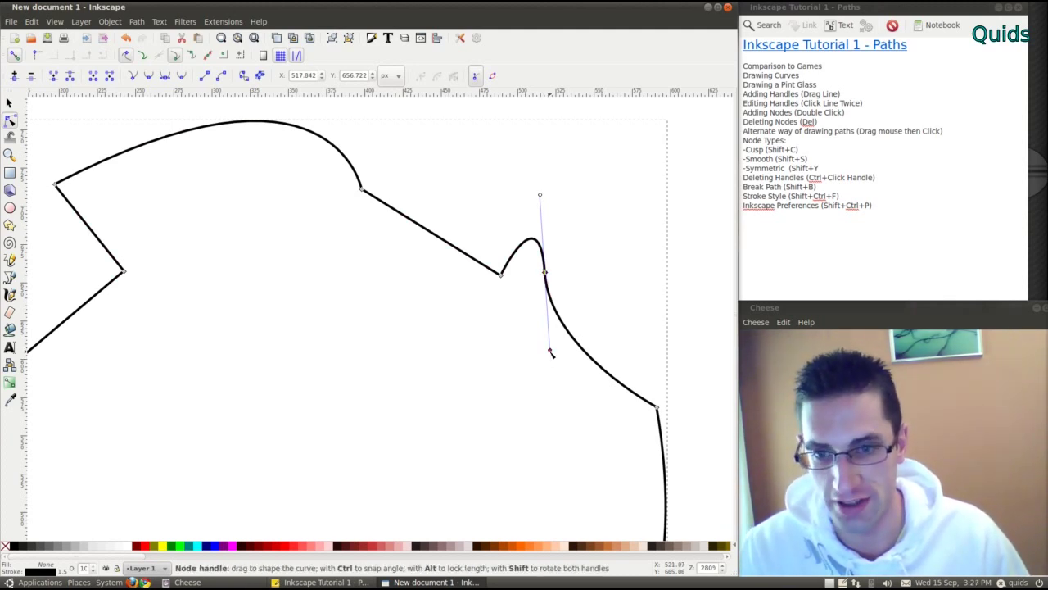
{"action": "left_click_drag", "start_coordinate": [550, 352], "coordinate": [632, 296]}
{"action": "mouse_move", "coordinate": [539, 195]}
{"action": "left_mouse_down"}
{"action": "mouse_move", "coordinate": [620, 216]}
{"action": "mouse_move", "coordinate": [542, 184]}
{"action": "left_mouse_up"}
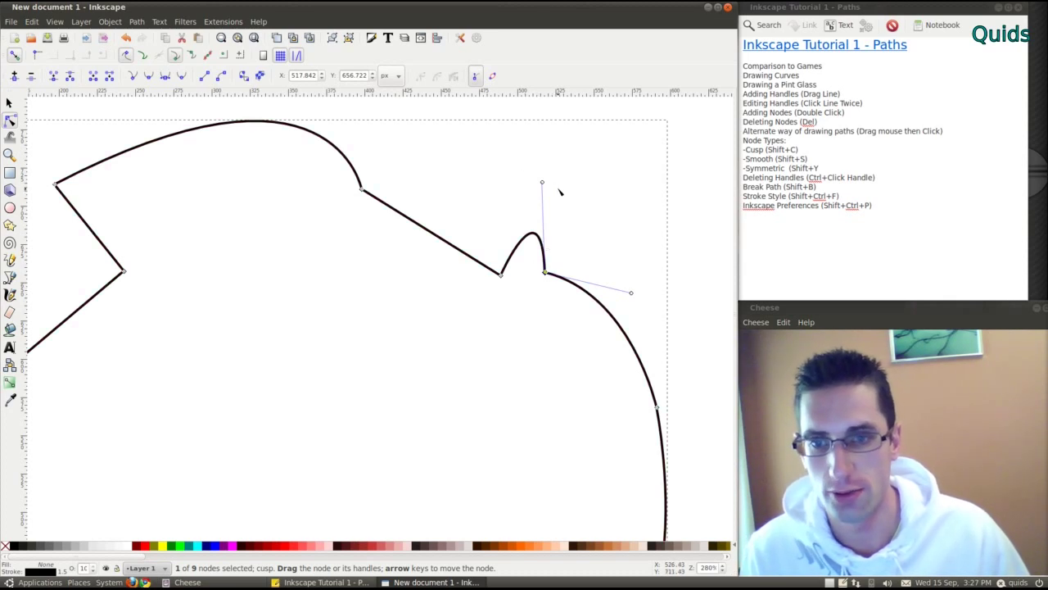
Step: Retract both cusp handles so straight segments meet, then select the node for the break
{"action": "key", "text": "ctrl"}
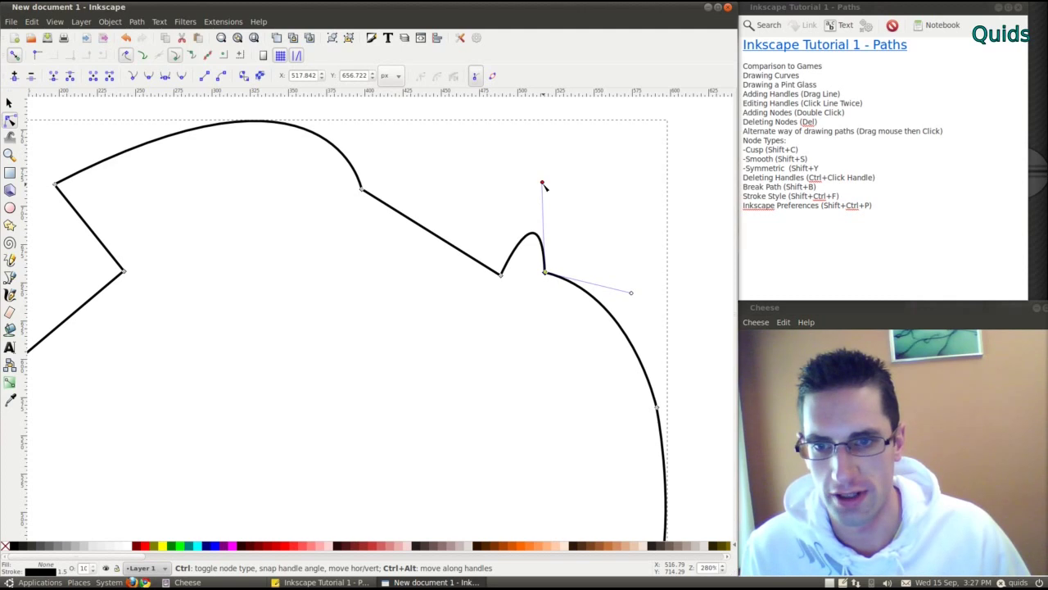
{"action": "left_click", "coordinate": [543, 184], "text": "ctrl"}
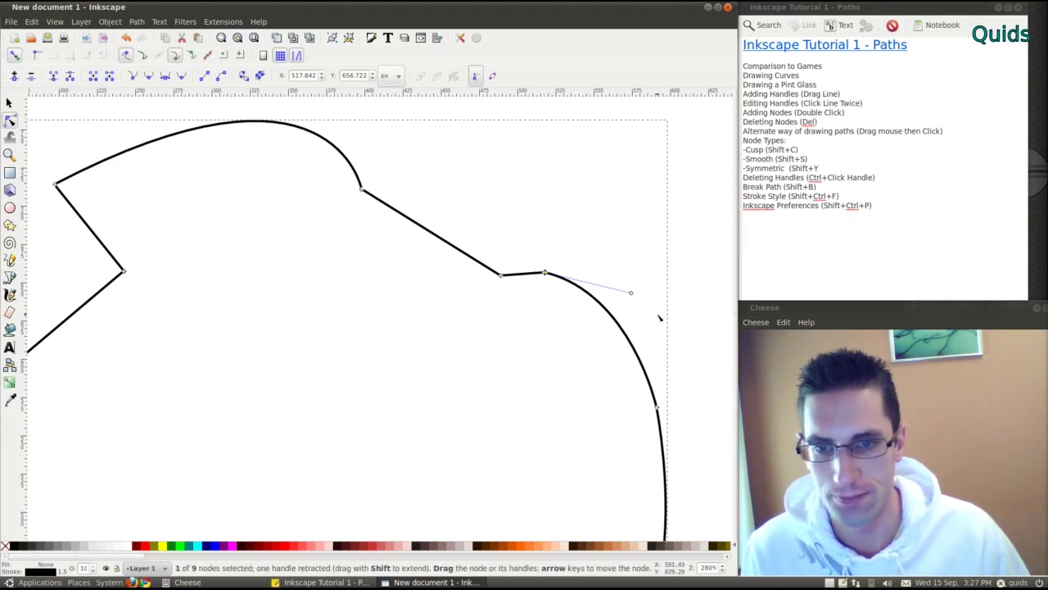
{"action": "left_click", "coordinate": [633, 292], "text": "ctrl"}
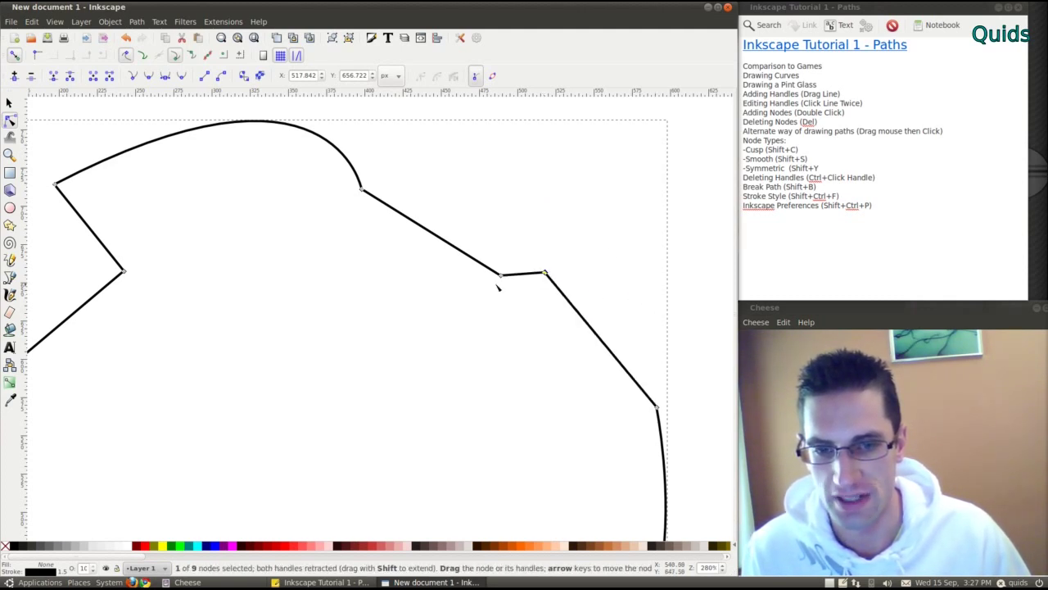
{"action": "scroll", "coordinate": [393, 269], "scroll_direction": "down", "scroll_amount": 2}
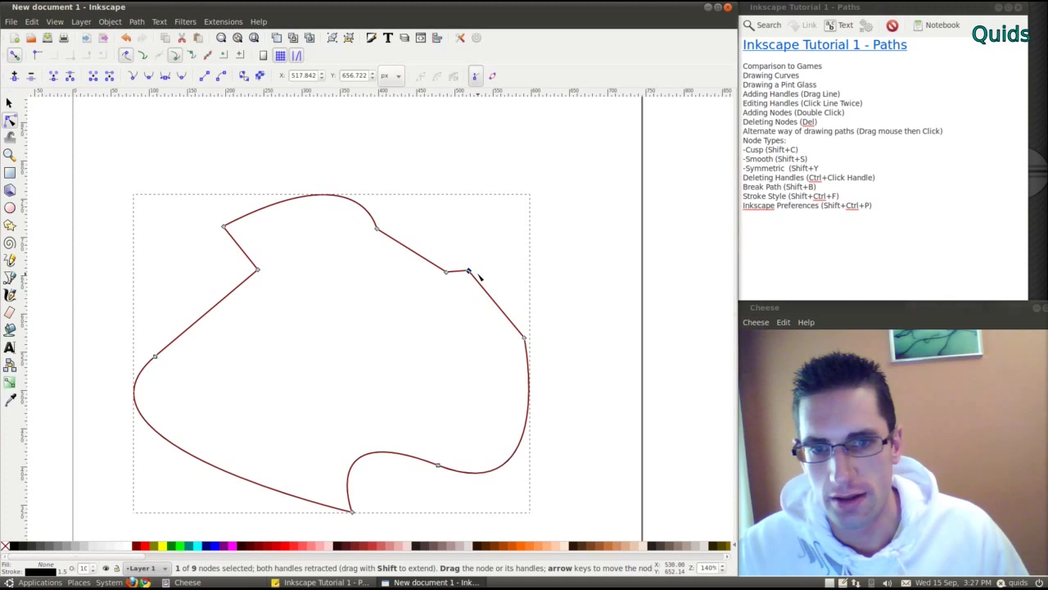
{"action": "scroll", "coordinate": [461, 278], "scroll_direction": "up", "scroll_amount": 1}
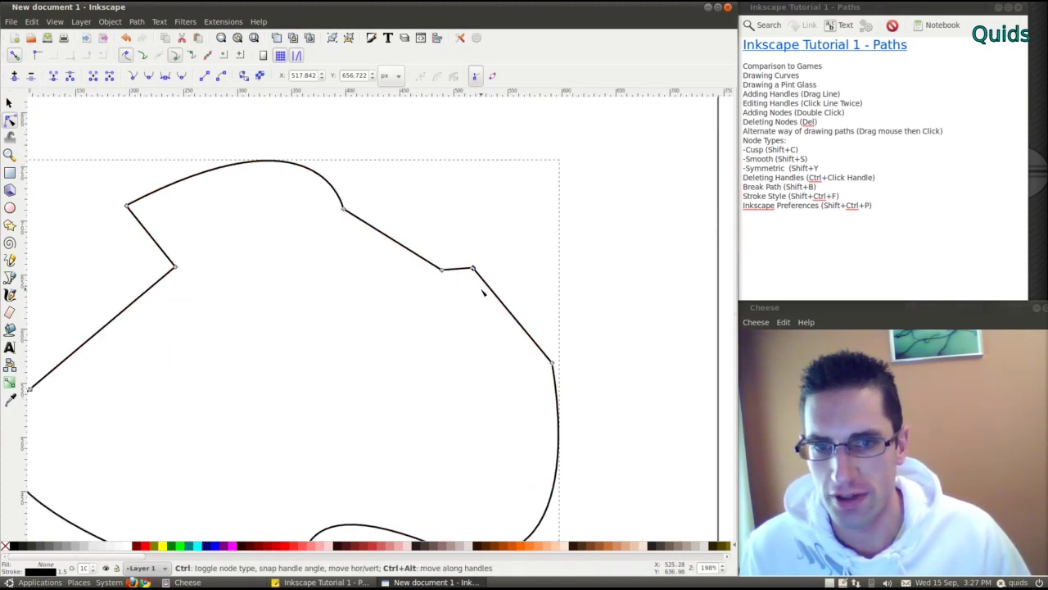
{"action": "scroll", "coordinate": [483, 293], "scroll_direction": "up", "scroll_amount": 1}
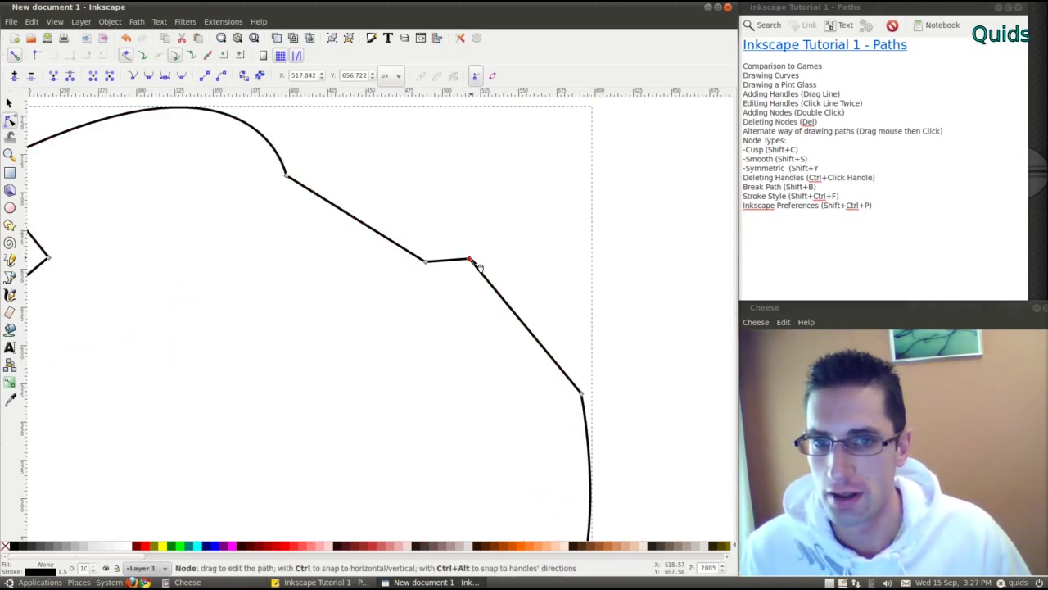
{"action": "left_click", "coordinate": [476, 263]}
Step: Break the path at the selected node with Shift+B and drag one loose end away to open a gap
{"action": "key", "text": "shift"}
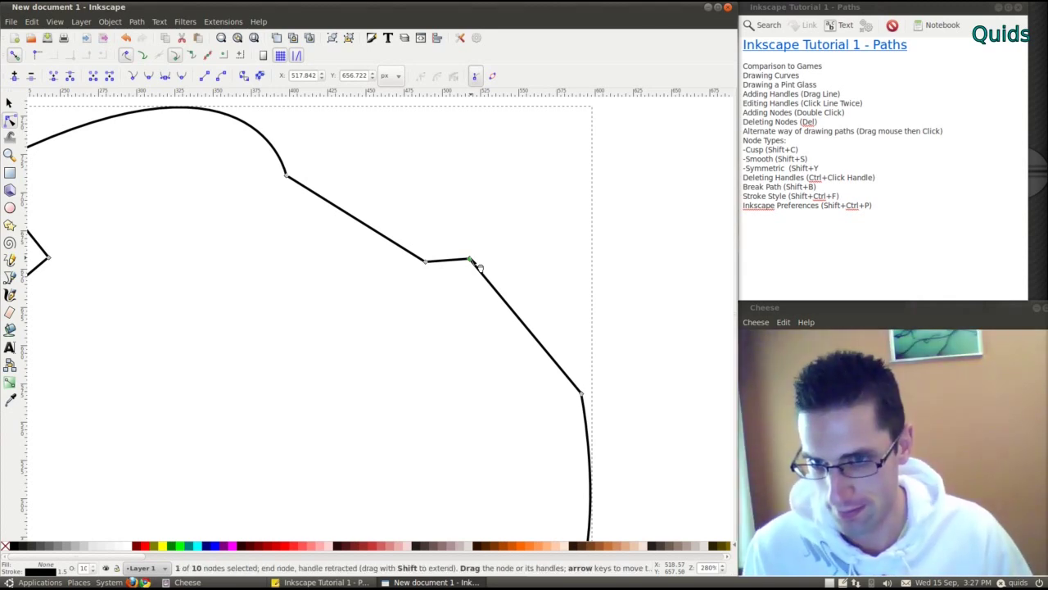
{"action": "left_click_drag", "start_coordinate": [479, 268], "coordinate": [456, 212]}
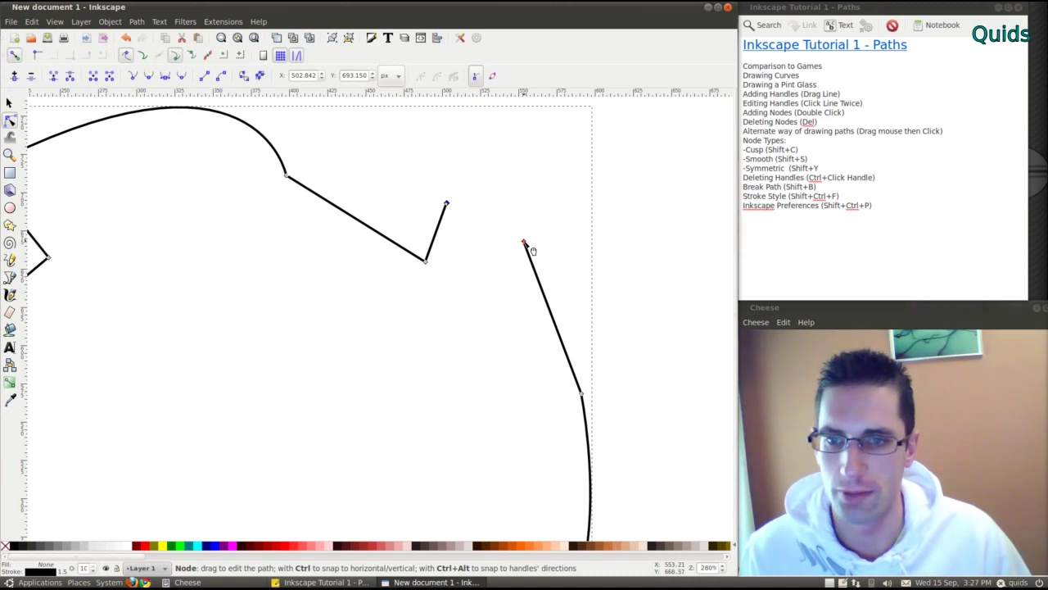
{"action": "left_click_drag", "start_coordinate": [532, 251], "coordinate": [457, 215]}
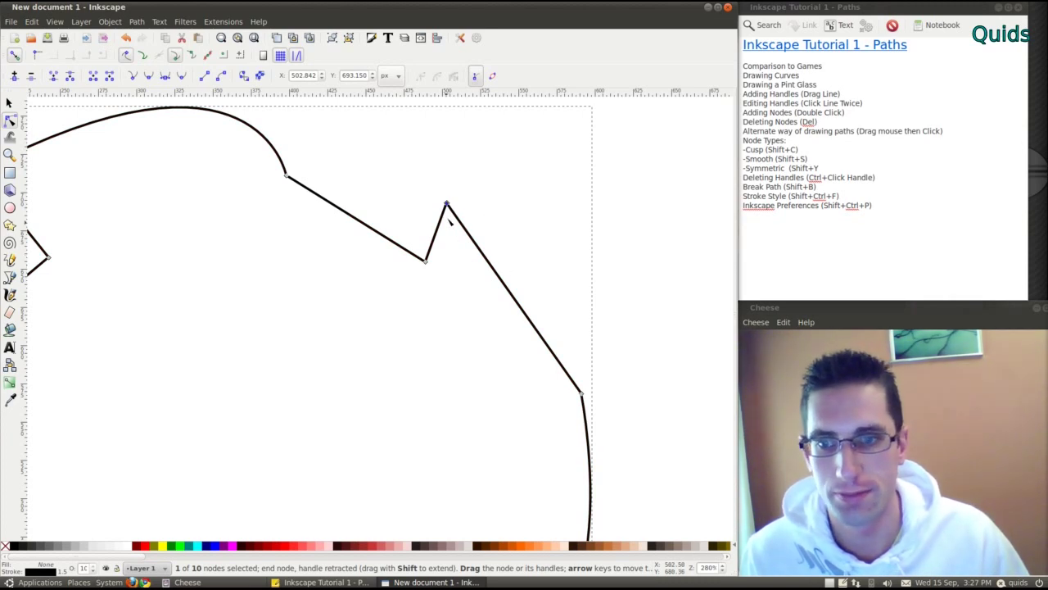
{"action": "left_click_drag", "start_coordinate": [456, 210], "coordinate": [511, 235]}
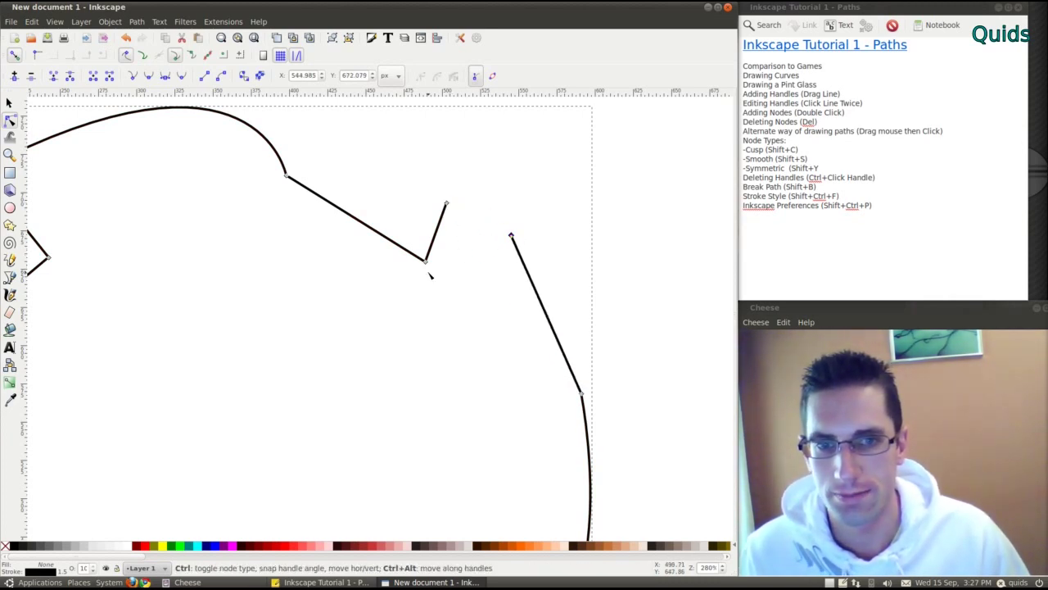
{"action": "scroll", "coordinate": [430, 276], "scroll_direction": "down", "scroll_amount": 2}
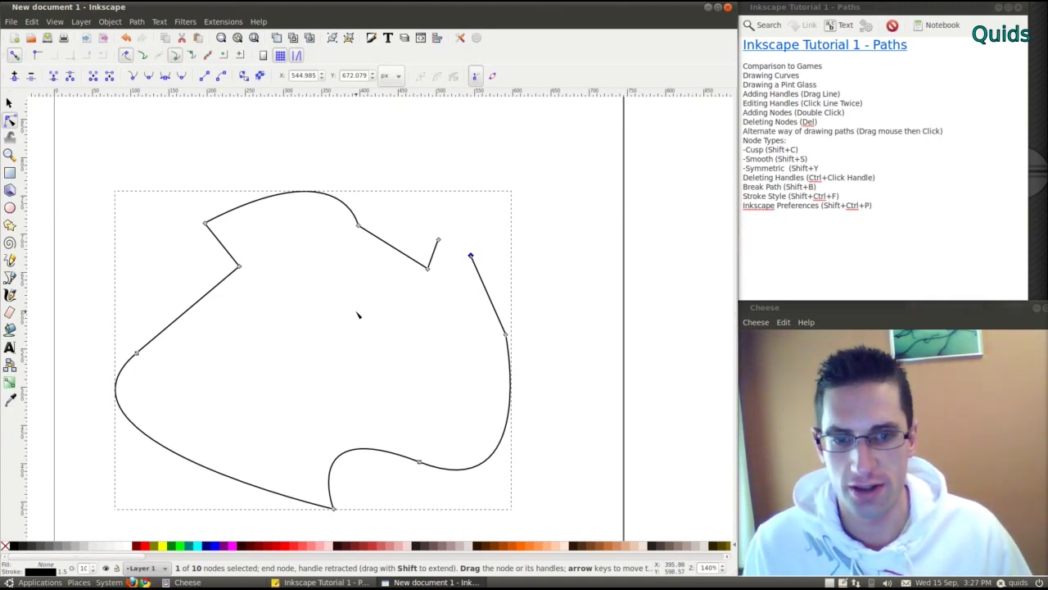
Step: Set the path's stroke paint to orange, RGB 200, 141, 35 (c88d23ff)
{"action": "key", "text": "ctrl"}
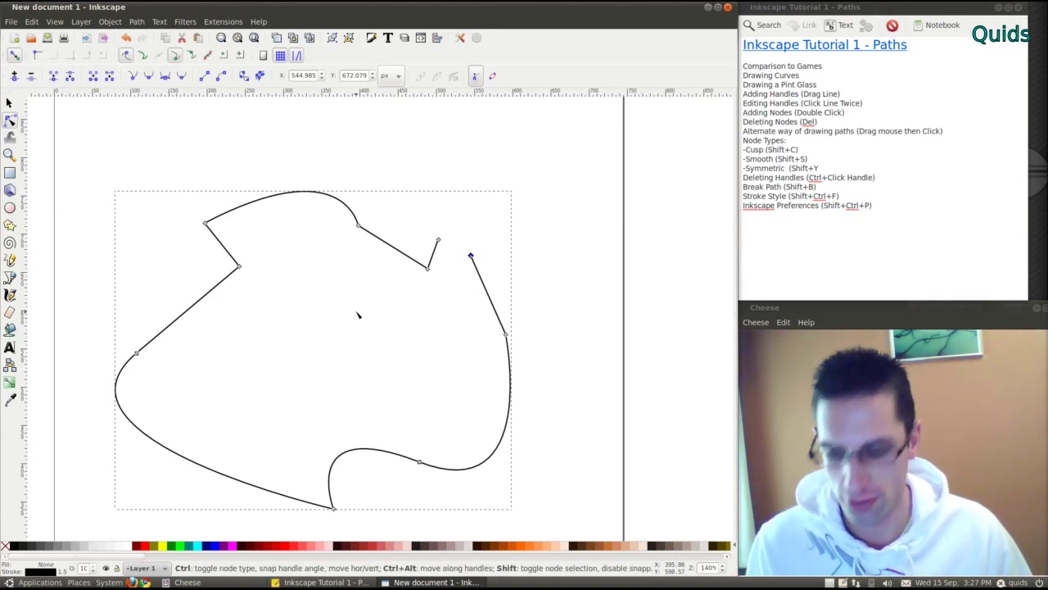
{"action": "key", "text": "ctrl+shift+f"}
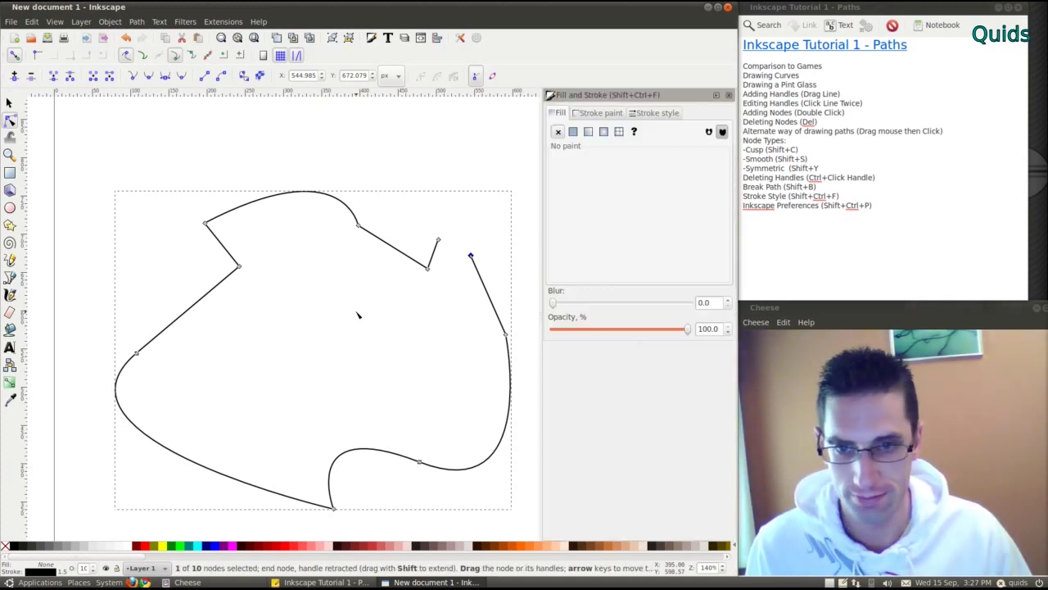
{"action": "left_click", "coordinate": [610, 115]}
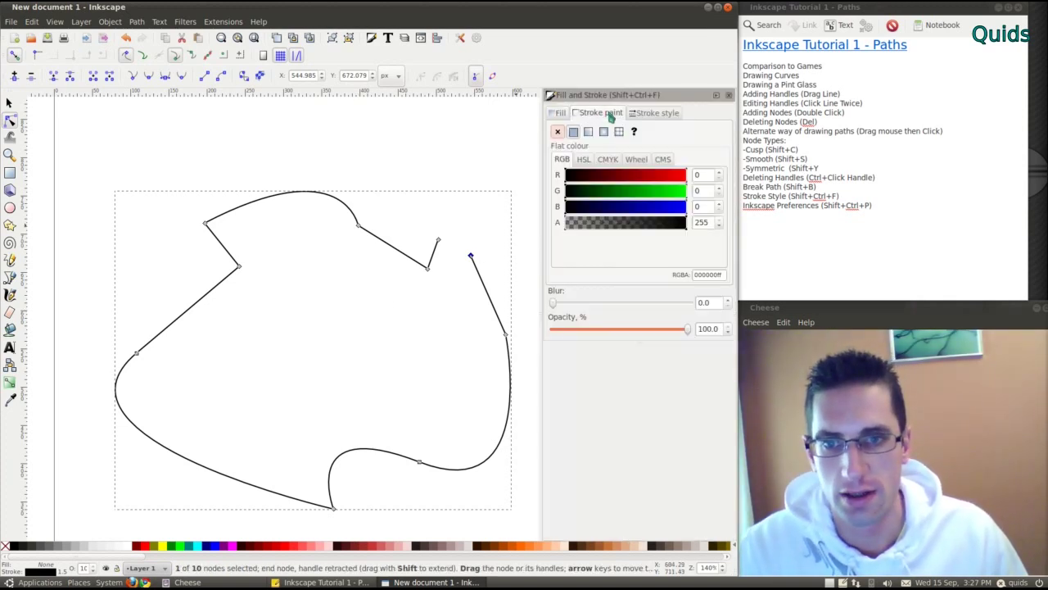
{"action": "left_click", "coordinate": [644, 206]}
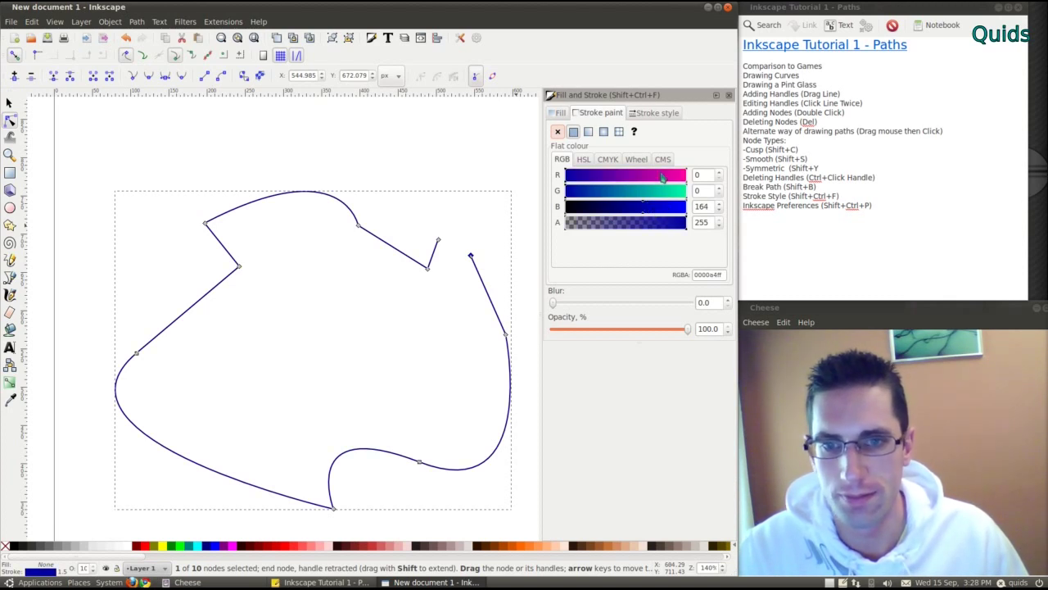
{"action": "left_click", "coordinate": [660, 176]}
{"action": "left_click", "coordinate": [585, 211]}
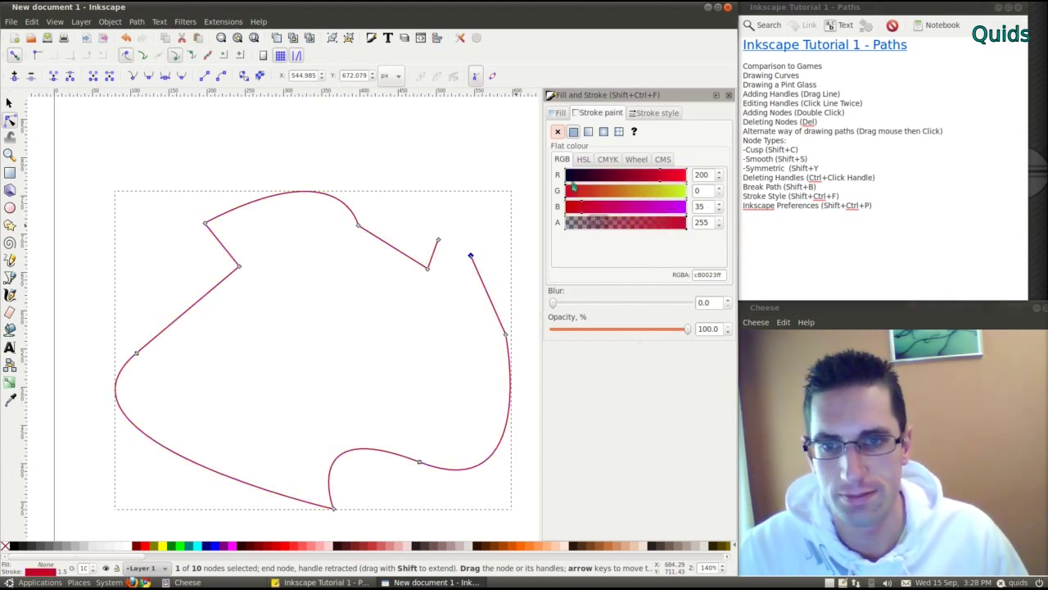
{"action": "left_click", "coordinate": [637, 191]}
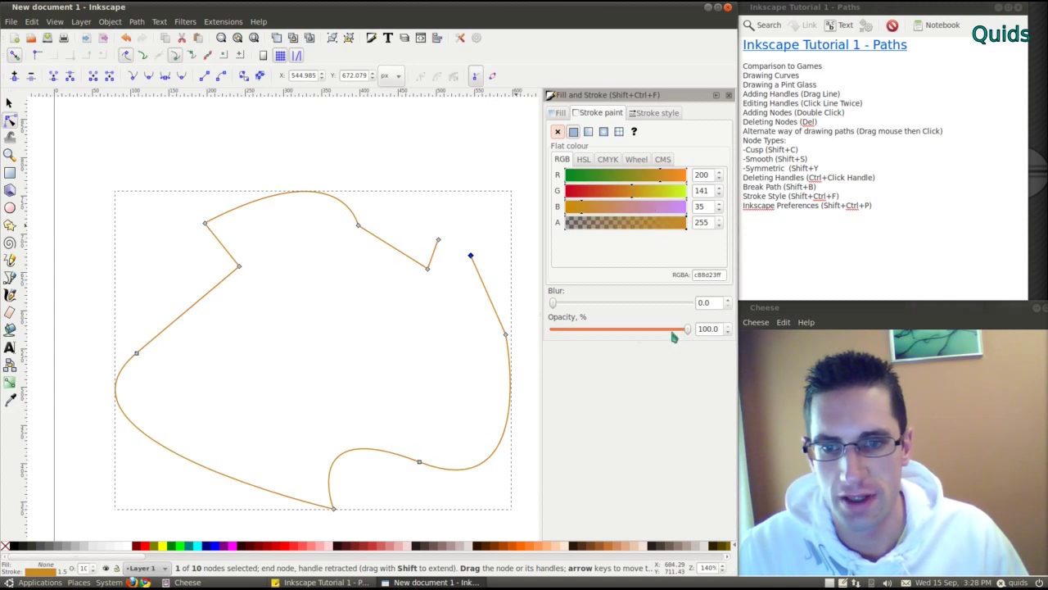
{"action": "mouse_move", "coordinate": [687, 327]}
{"action": "left_mouse_down"}
{"action": "mouse_move", "coordinate": [584, 330]}
{"action": "mouse_move", "coordinate": [704, 330]}
{"action": "left_mouse_up"}
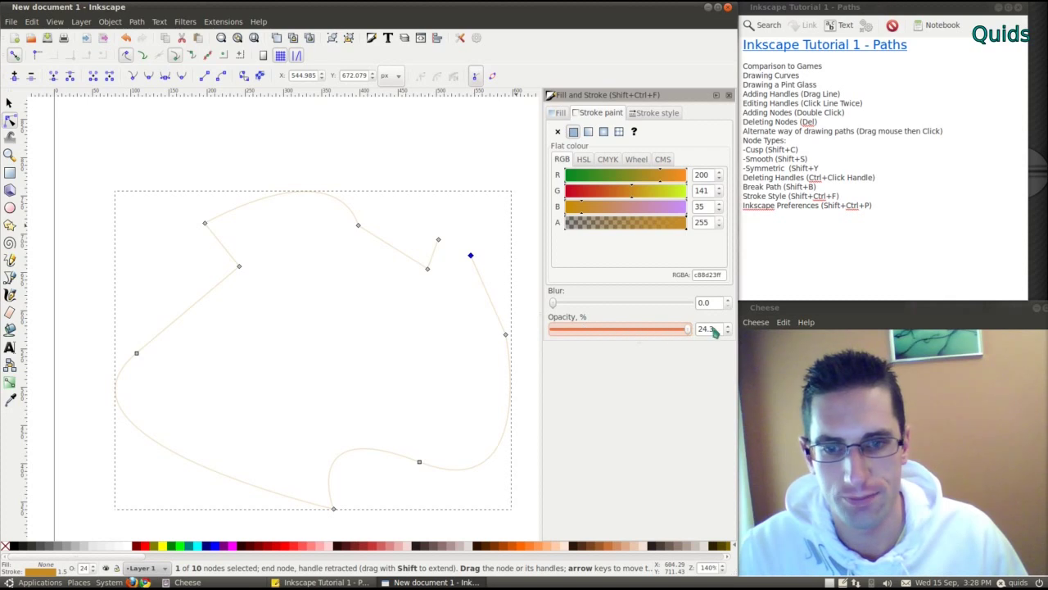
Step: Set the stroke width to 6, then change it to 3.1
{"action": "left_click", "coordinate": [654, 116]}
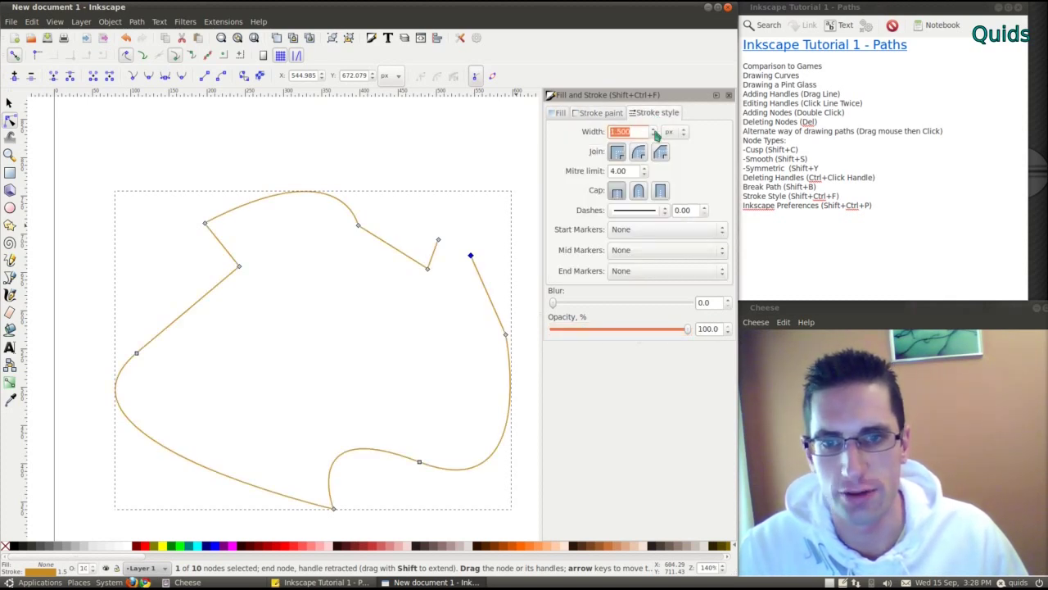
{"action": "type", "text": "6"}
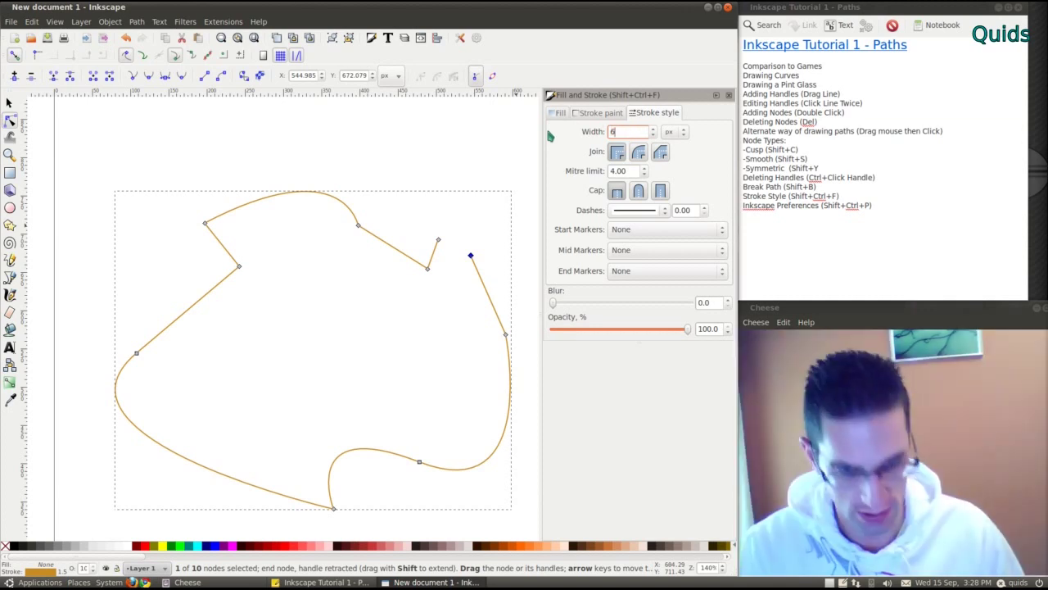
{"action": "key", "text": "Return"}
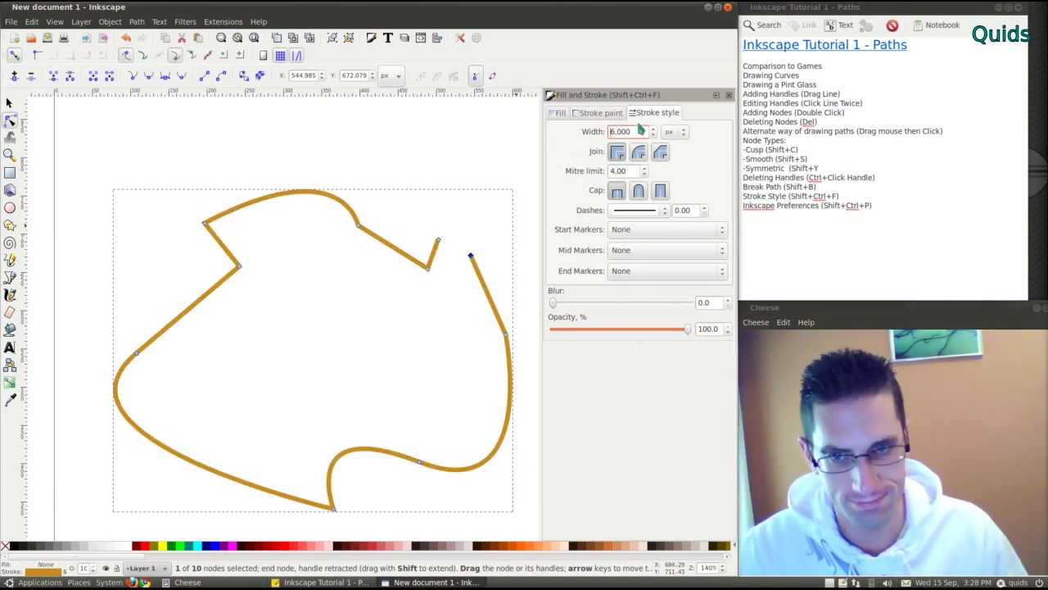
{"action": "left_click_drag", "start_coordinate": [640, 127], "coordinate": [571, 130]}
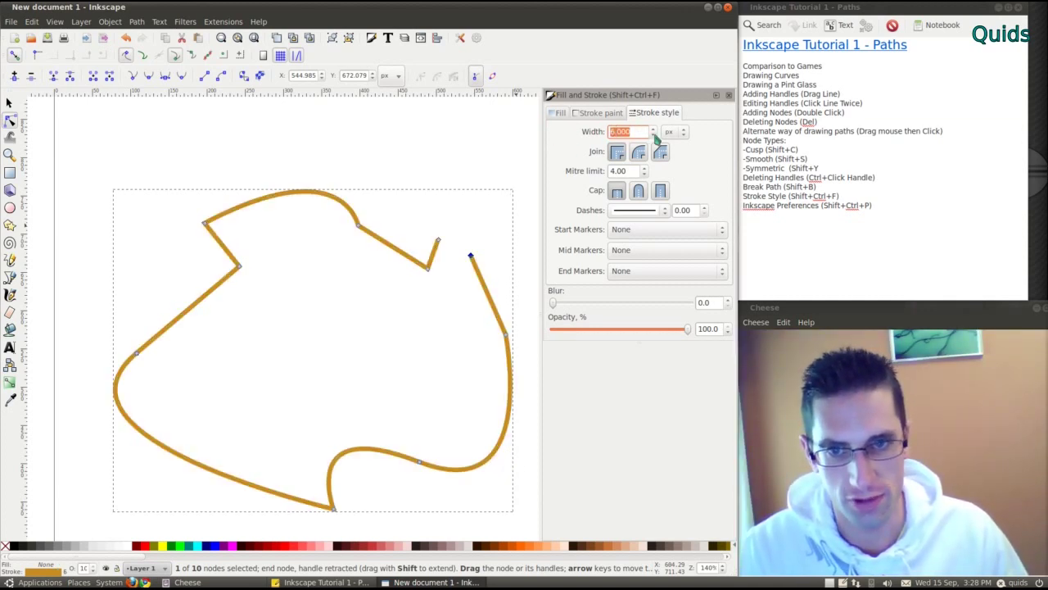
{"action": "type", "text": "3.1"}
{"action": "key", "text": "Return"}
{"action": "left_click_drag", "start_coordinate": [646, 131], "coordinate": [591, 139]}
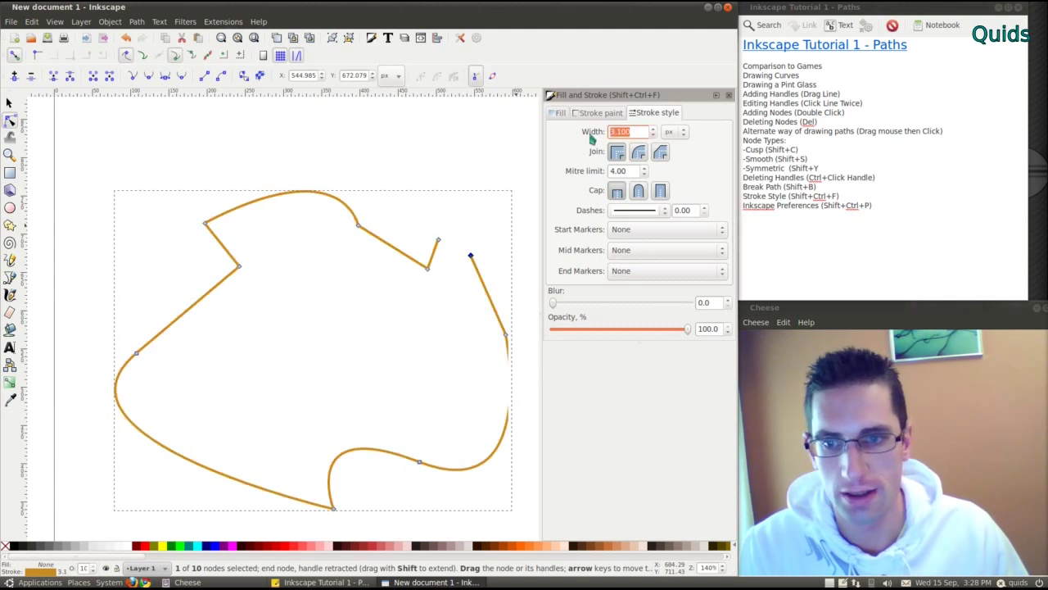
Step: Try several dash patterns on the stroke: short dashes, longer dashes and near-solid
{"action": "left_click", "coordinate": [661, 212]}
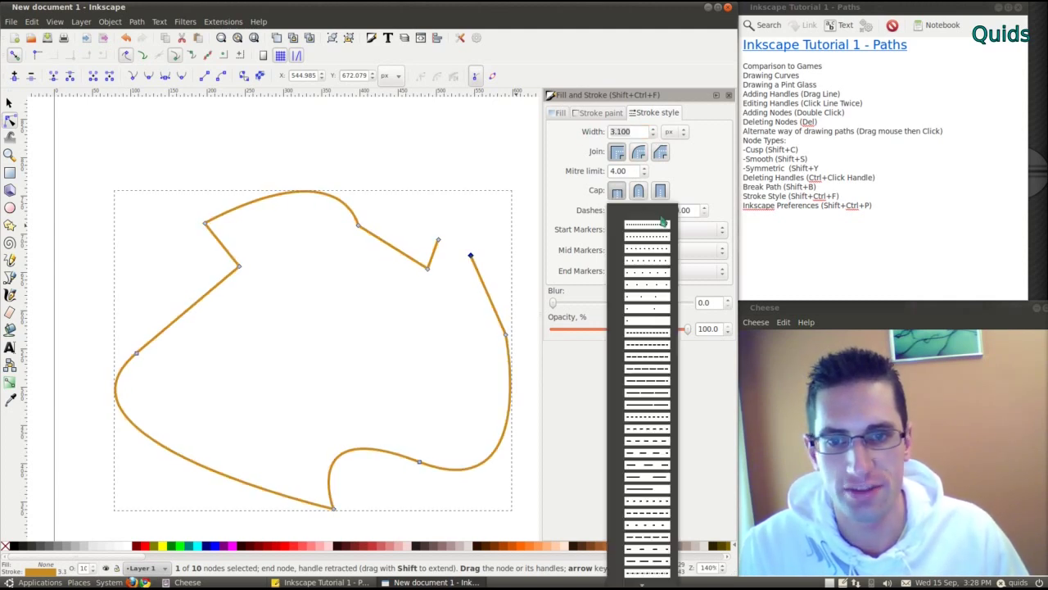
{"action": "left_click", "coordinate": [655, 357]}
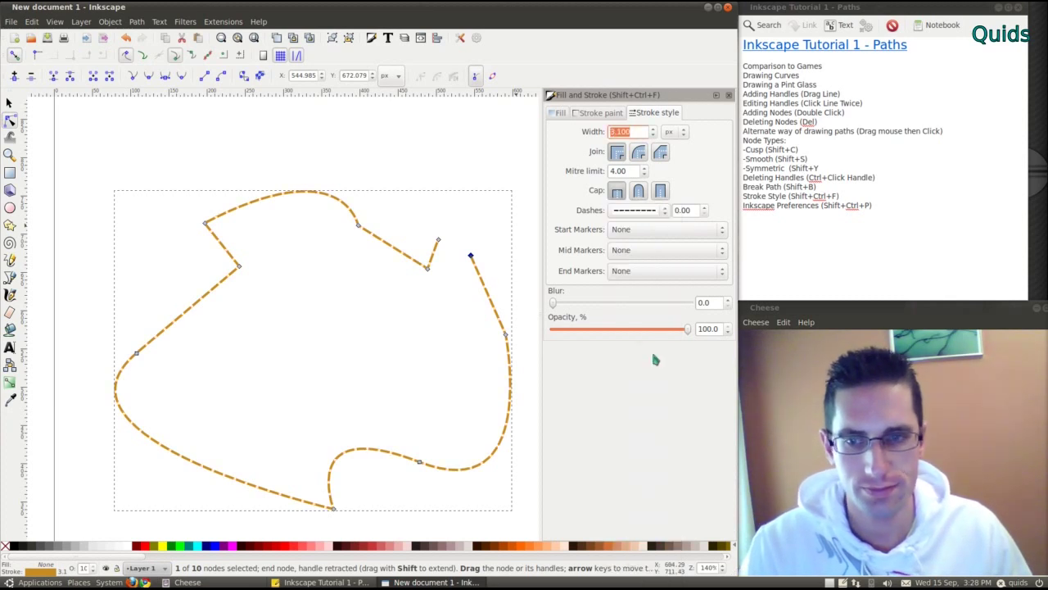
{"action": "left_click", "coordinate": [635, 211]}
{"action": "left_click", "coordinate": [649, 409]}
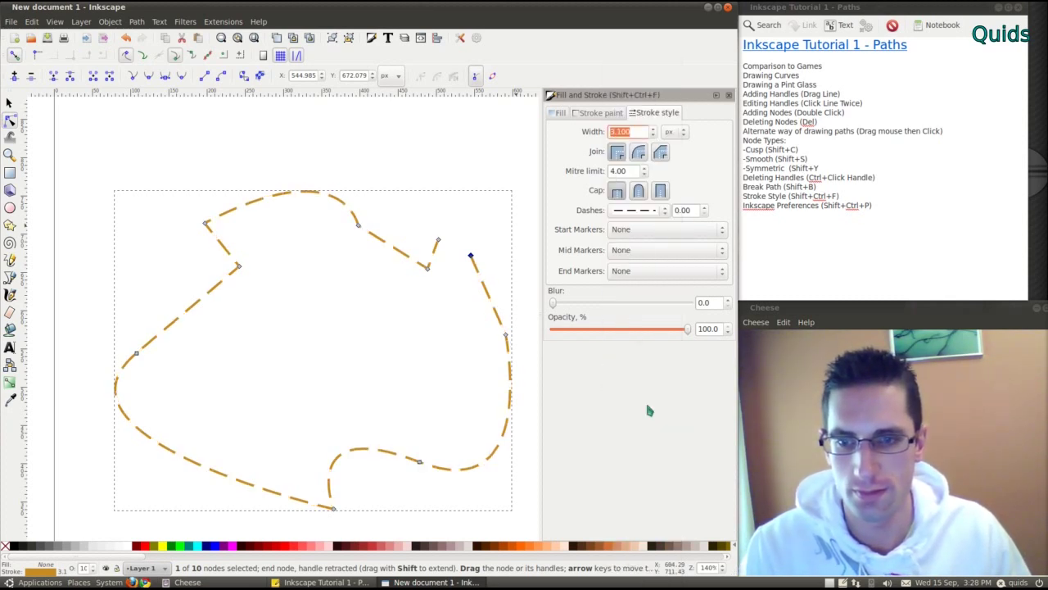
{"action": "left_click", "coordinate": [643, 215]}
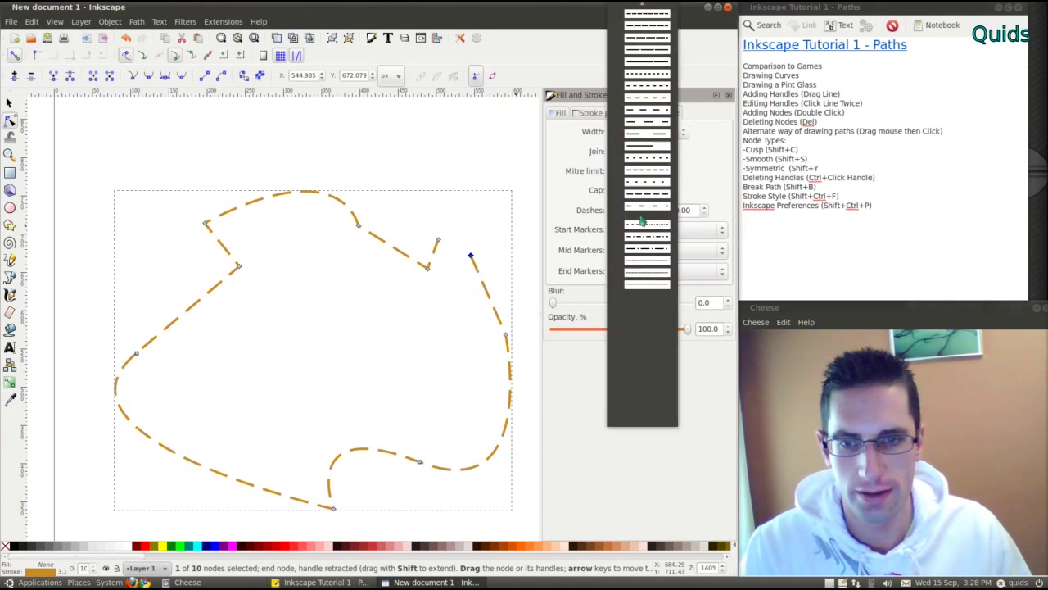
{"action": "left_click", "coordinate": [648, 278]}
{"action": "left_click", "coordinate": [644, 212]}
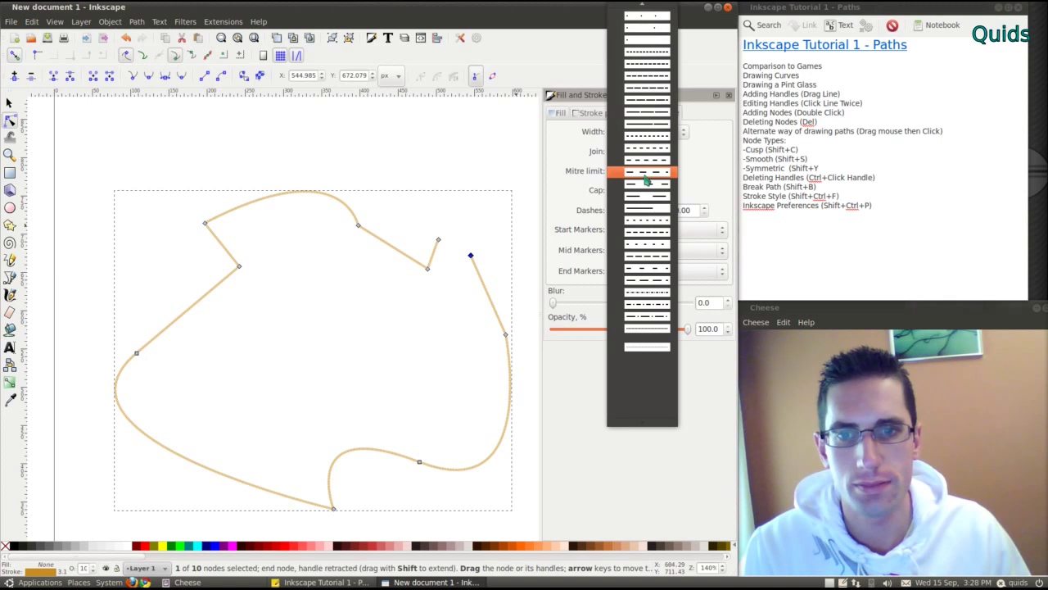
{"action": "left_click", "coordinate": [645, 185]}
Step: Try round and square end caps, undo back to a solid line, and inspect the path ends
{"action": "left_click", "coordinate": [640, 192]}
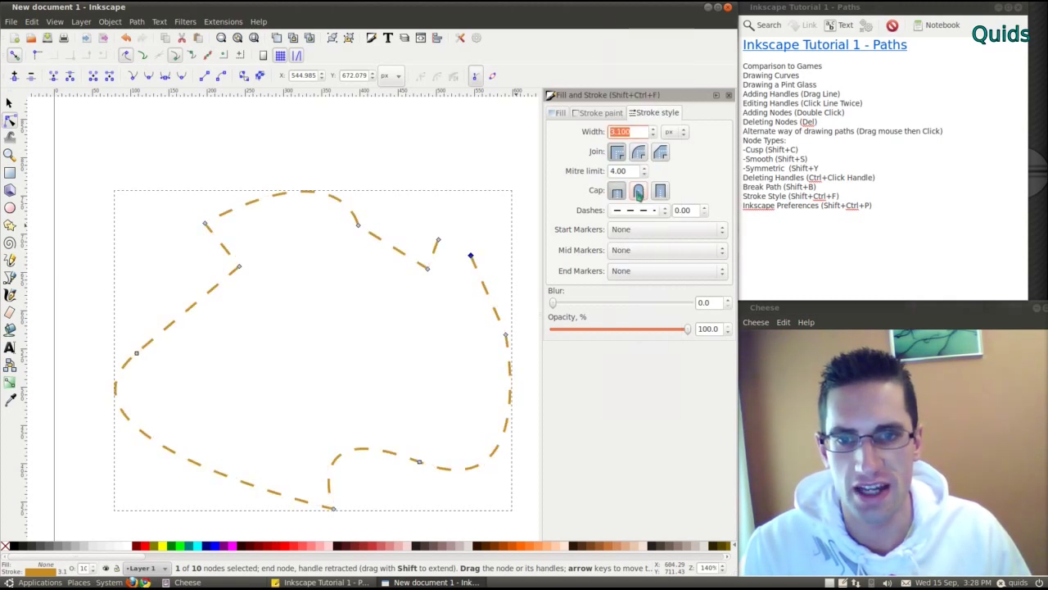
{"action": "key", "text": "ctrl+z"}
{"action": "key", "text": "ctrl+z"}
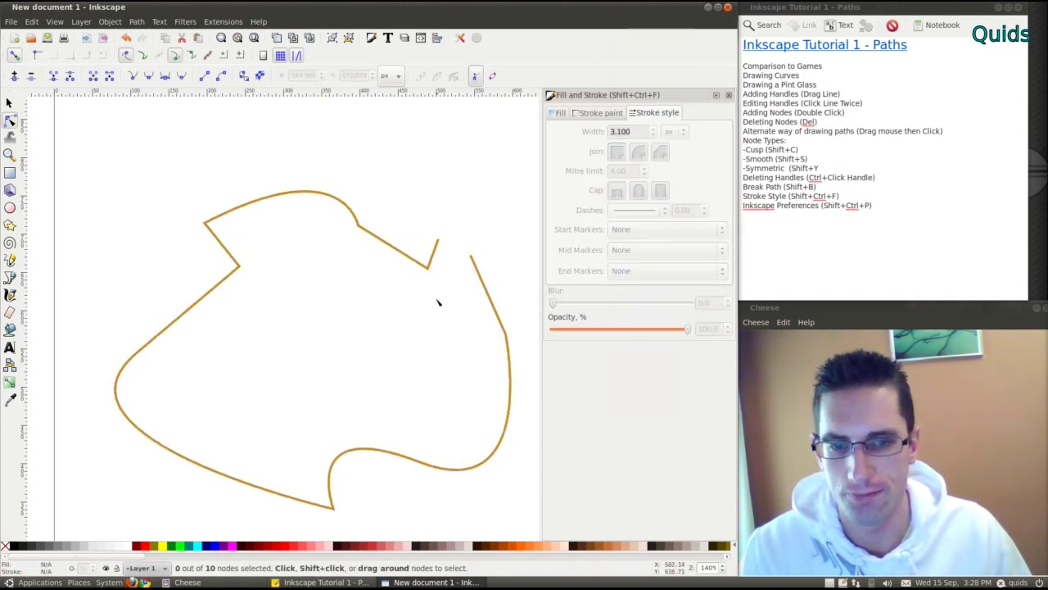
{"action": "scroll", "coordinate": [449, 264], "scroll_direction": "up", "scroll_amount": 3, "text": "ctrl"}
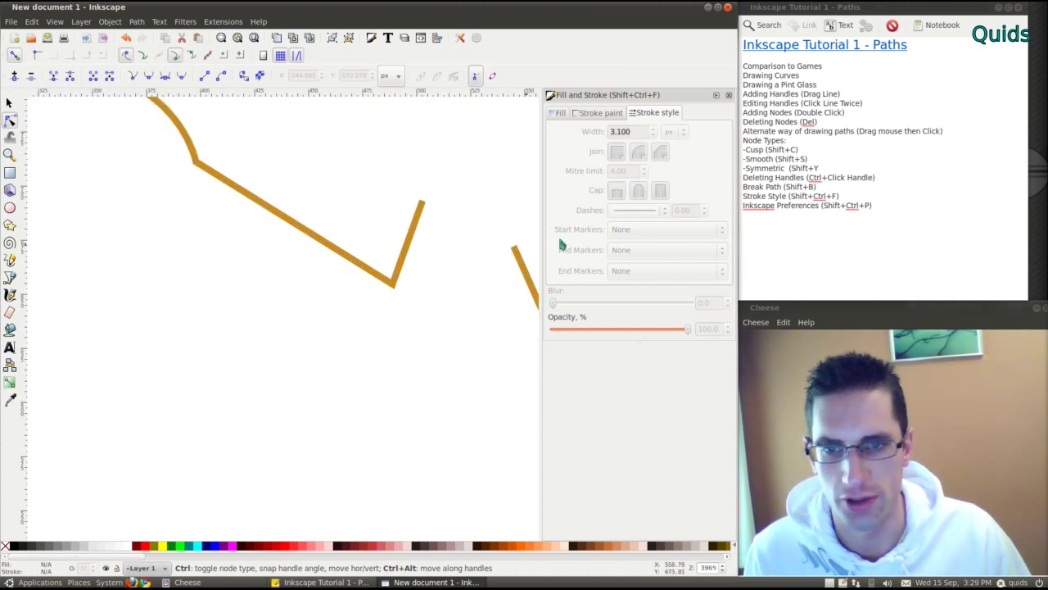
{"action": "left_click", "coordinate": [514, 250]}
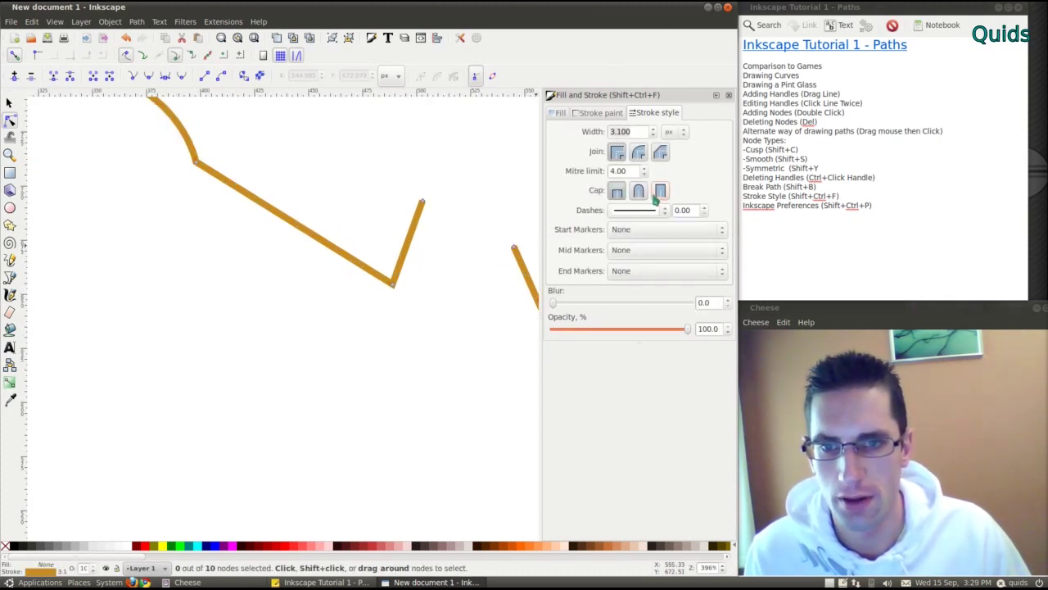
{"action": "left_click", "coordinate": [660, 190]}
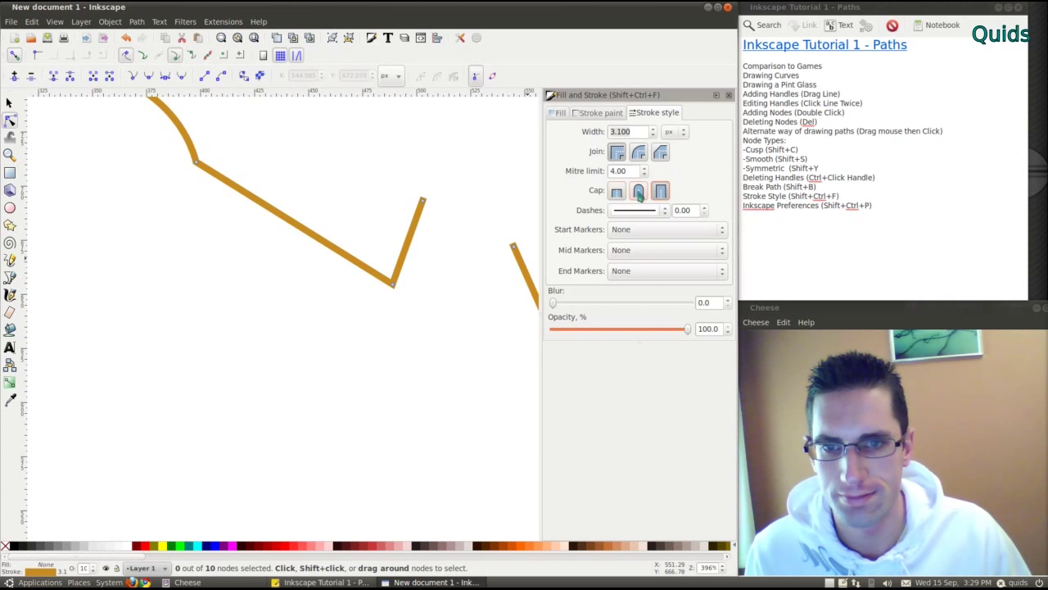
{"action": "left_click", "coordinate": [449, 295]}
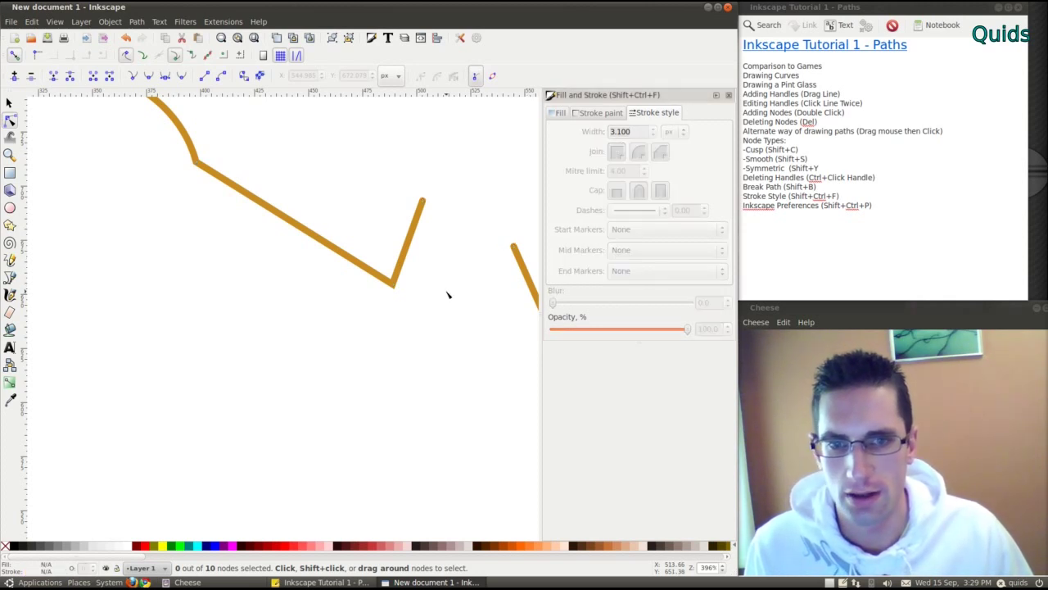
{"action": "scroll", "coordinate": [449, 295], "scroll_direction": "down", "scroll_amount": 4}
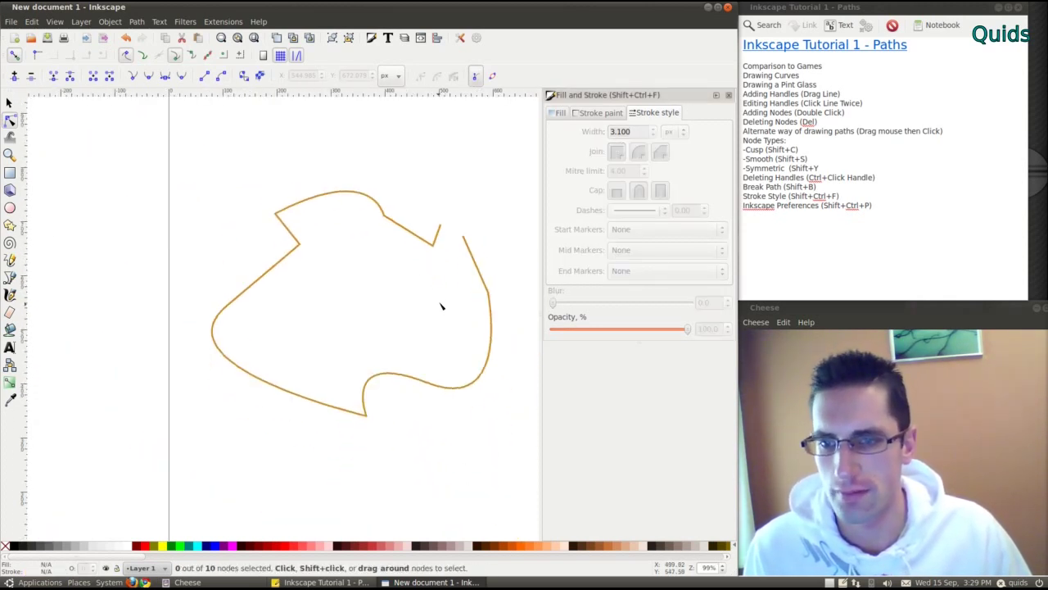
{"action": "scroll", "coordinate": [426, 296], "scroll_direction": "right", "scroll_amount": 2}
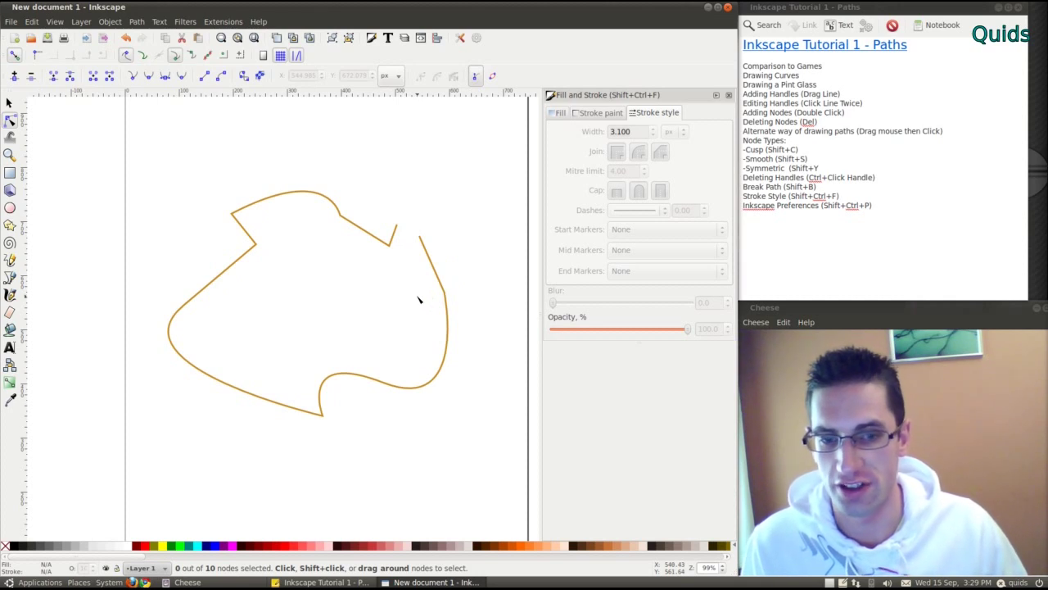
{"action": "key", "text": "ctrl"}
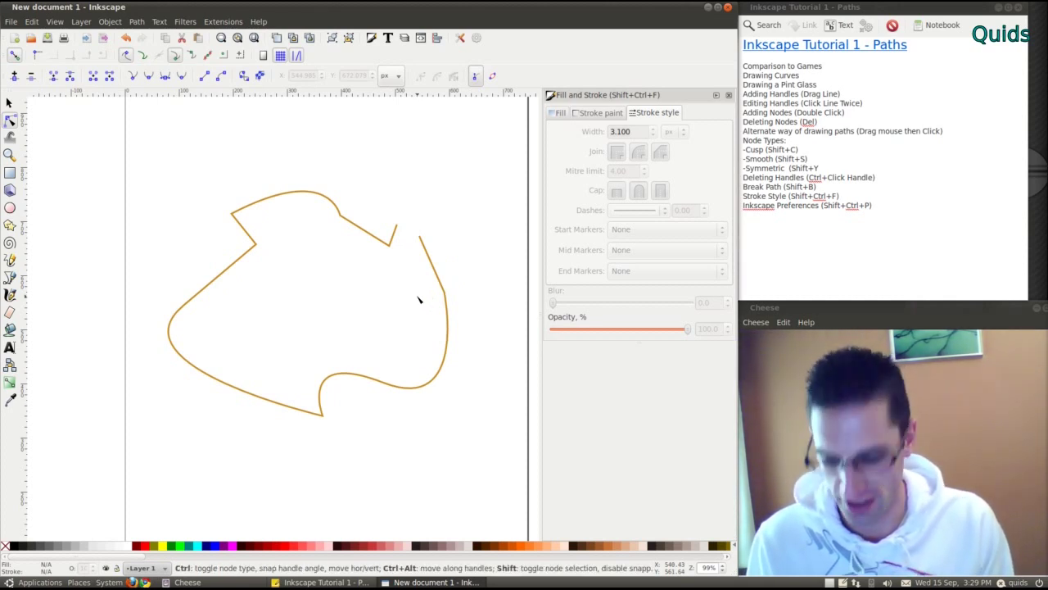
Step: Open Preferences at Tools > Pen, where new objects use the last used style
{"action": "key", "text": "ctrl+shift+p"}
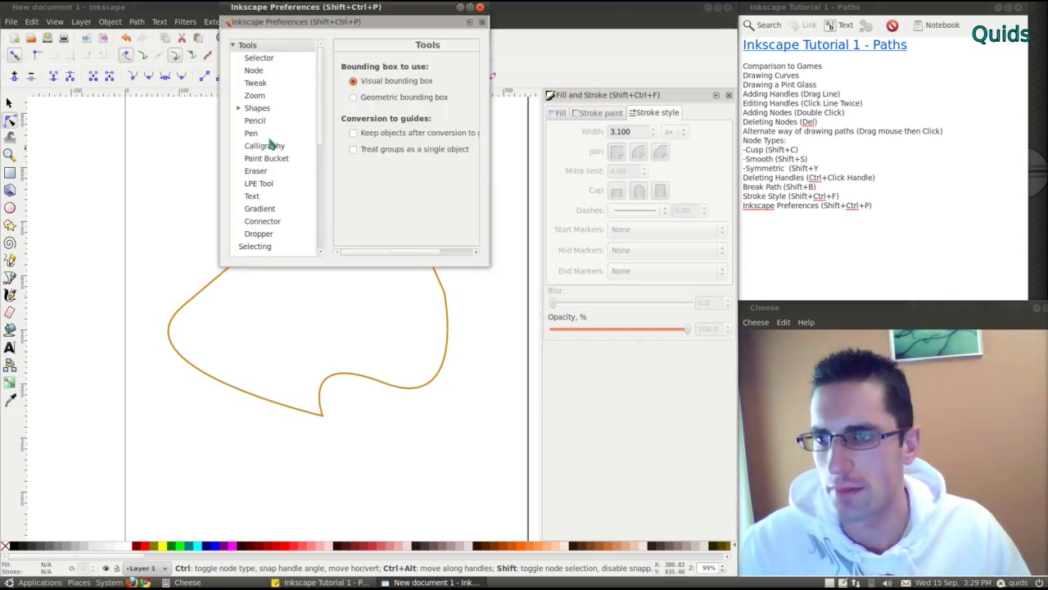
{"action": "left_click", "coordinate": [253, 134]}
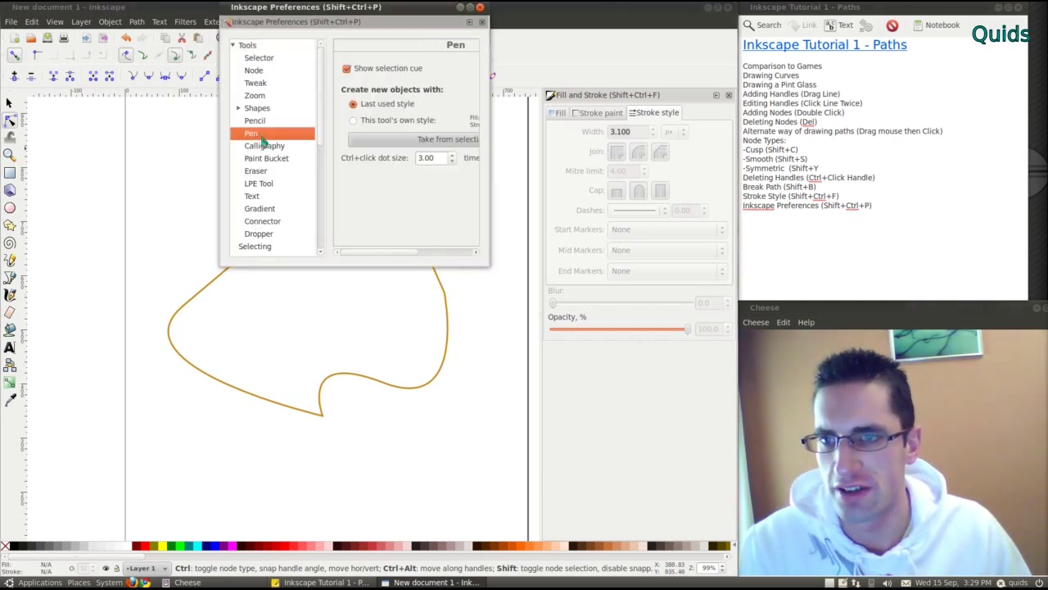
{"action": "left_click", "coordinate": [409, 157]}
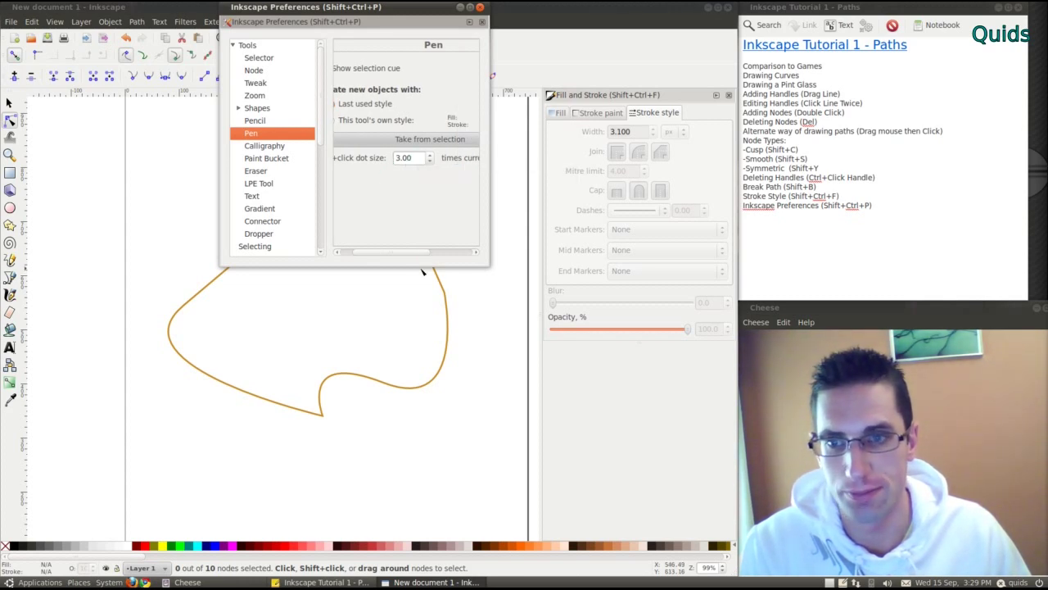
{"action": "left_click_drag", "start_coordinate": [416, 255], "coordinate": [344, 257]}
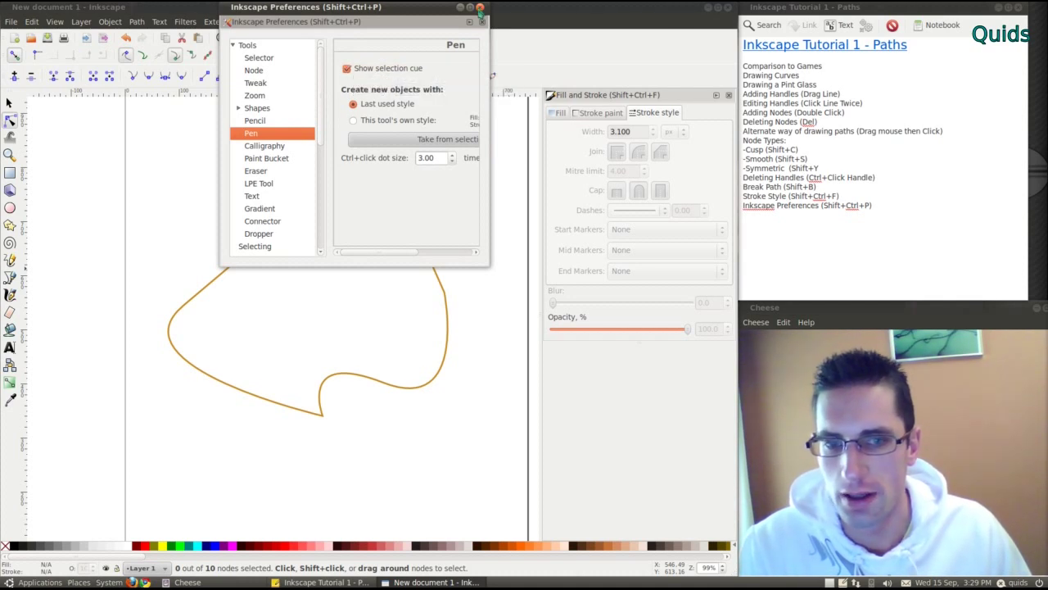
Step: Close the Preferences window to reveal the orange 3.1 px path
{"action": "left_click", "coordinate": [480, 7]}
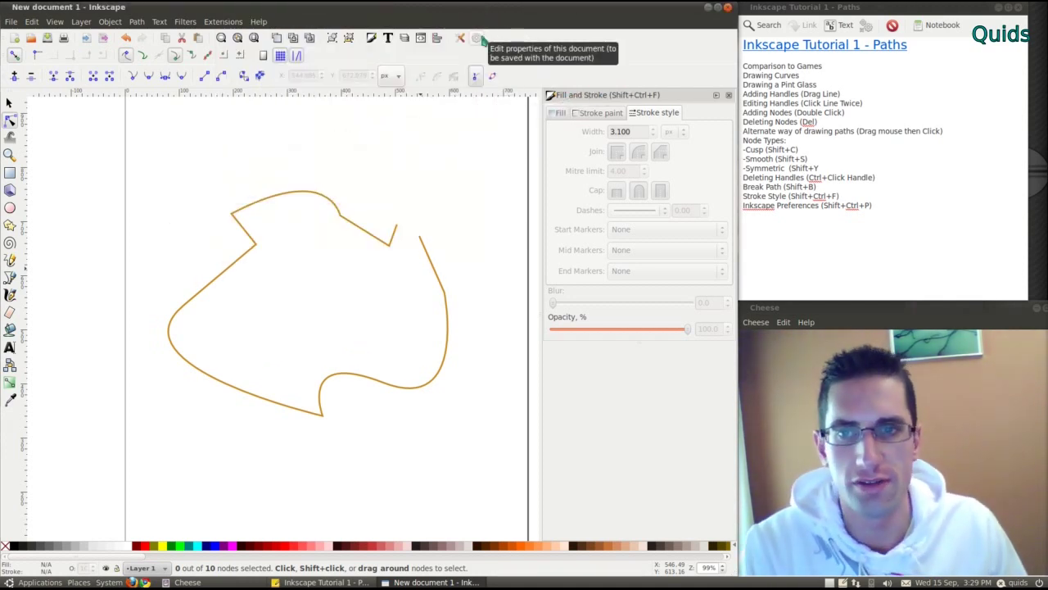